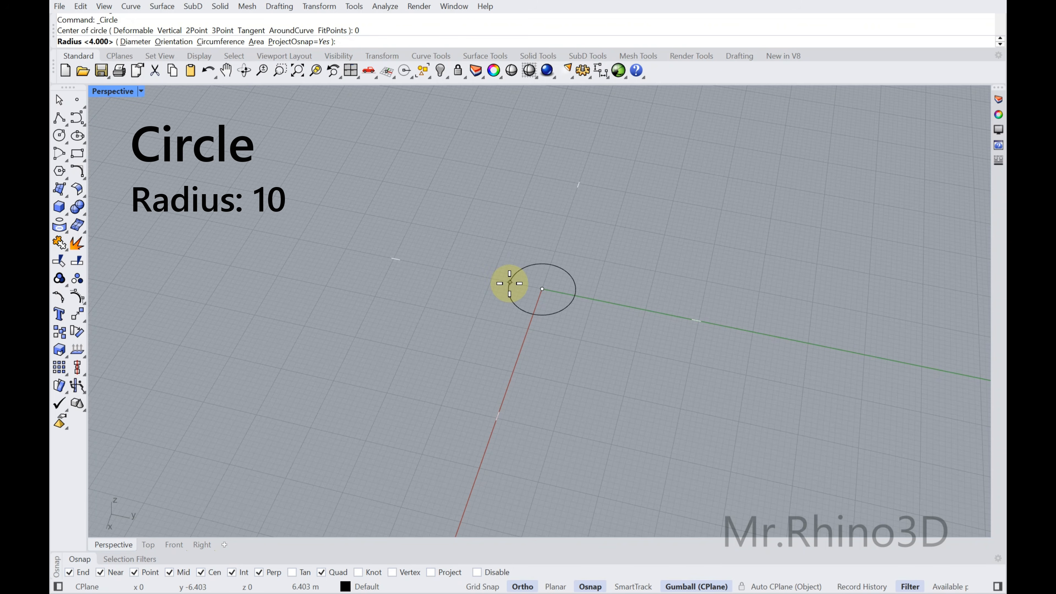
Draw two concentric circles centred on the origin (0) with radii of 10 and 20
key("Return")
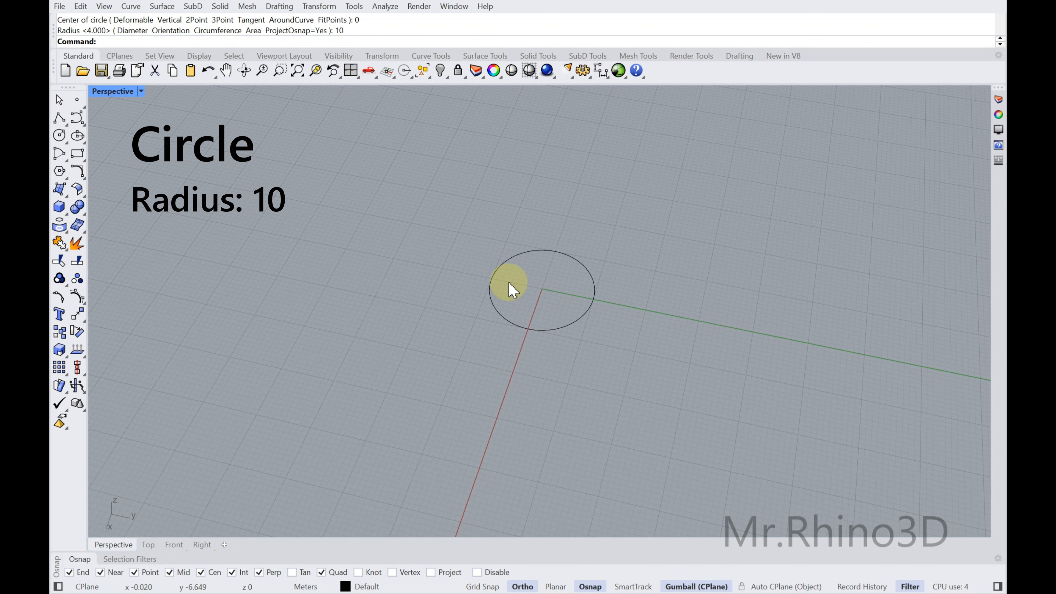
left_click(63, 139)
type("0")
key("Return")
type("20")
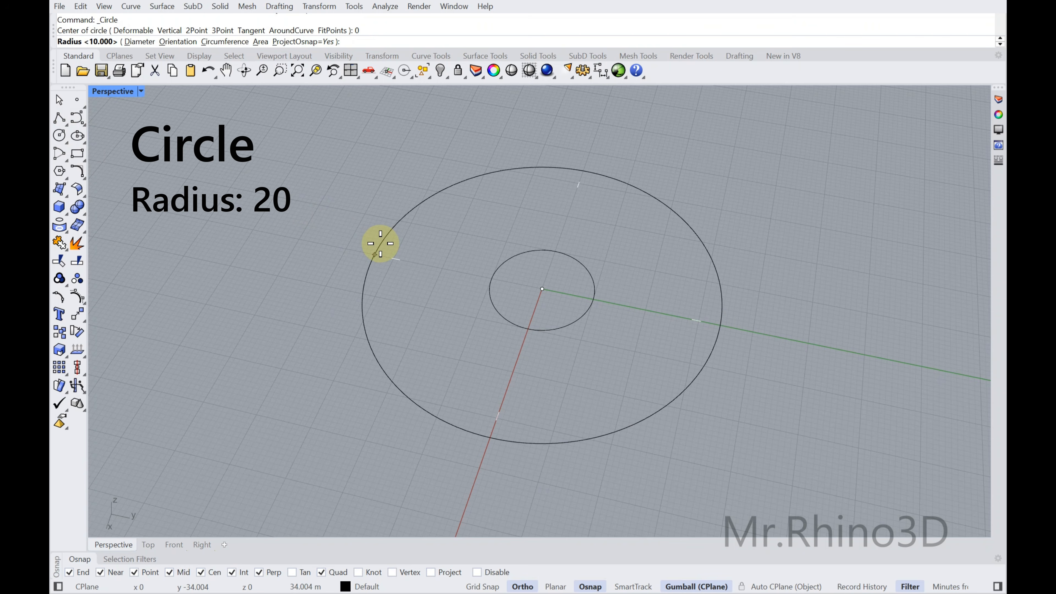
key("Return")
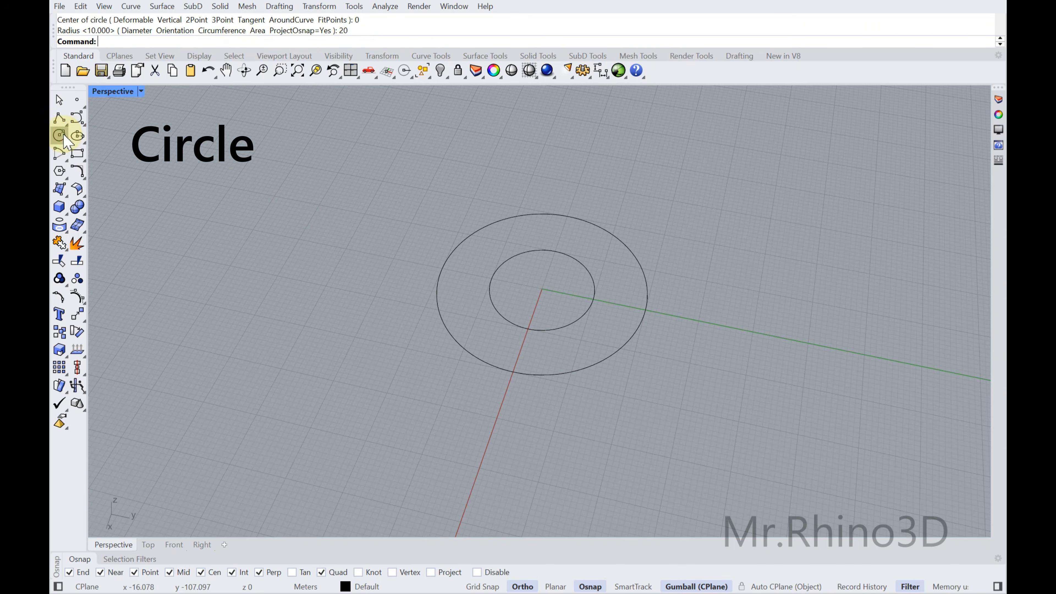
Draw a third circle centred on the origin (0) with a radius of 30
left_click(59, 136)
type("0")
key("Return")
type("30")
key("Return")
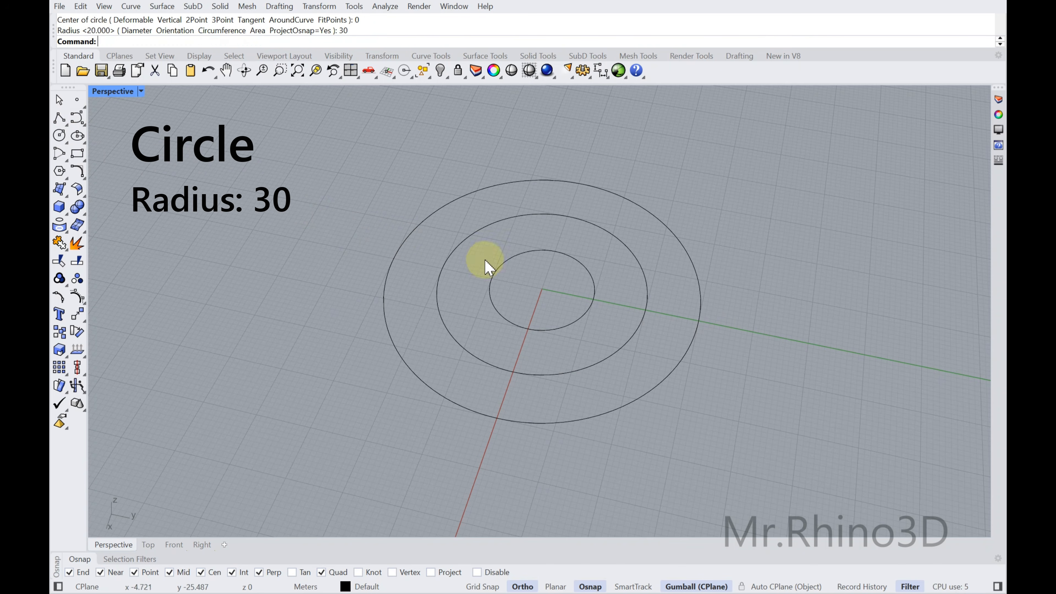
Move the middle circle along the positive Y axis so its centre lies on the smallest circle's edge
left_click(634, 335)
right_click_drag(634, 335, 602, 308)
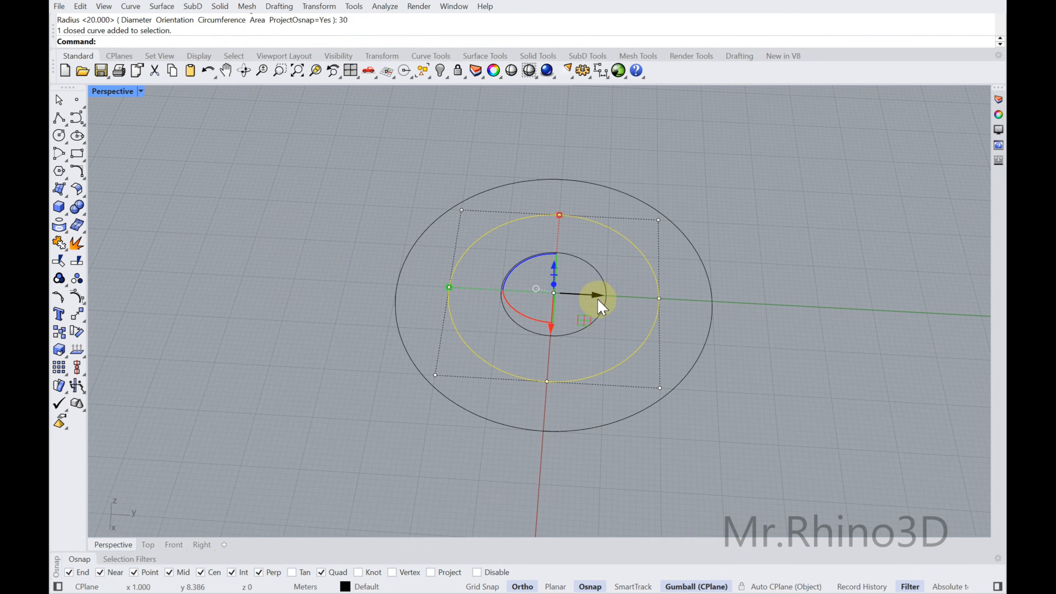
left_click(596, 294)
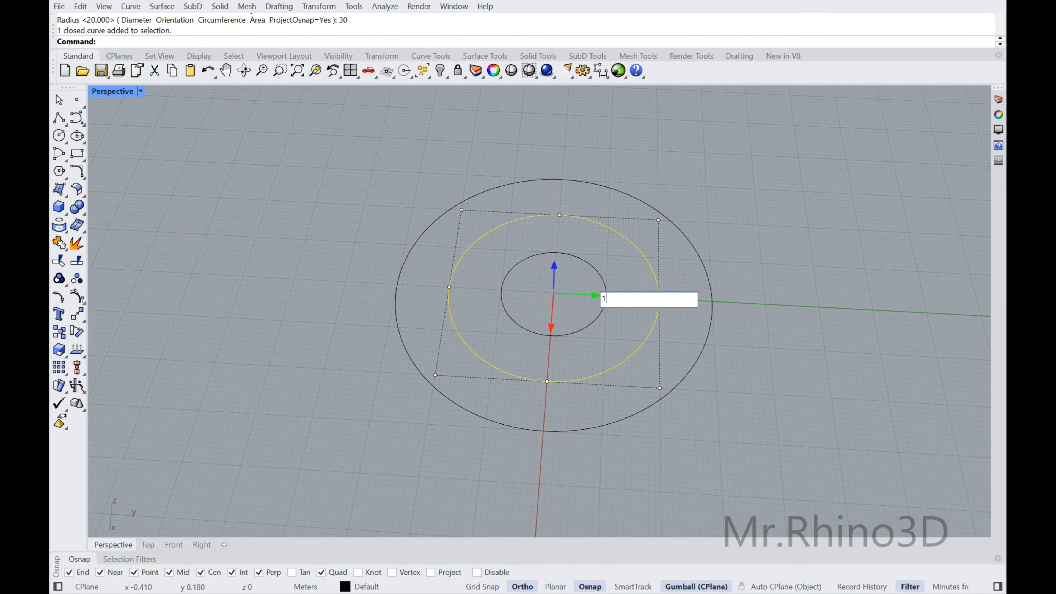
key("Return")
left_click(784, 288)
Raise the shifted middle circle along the Z axis above the plane of the other two circles
mouse_move(618, 278)
right_mouse_down()
mouse_move(630, 233)
mouse_move(603, 279)
right_mouse_up()
left_click(603, 286)
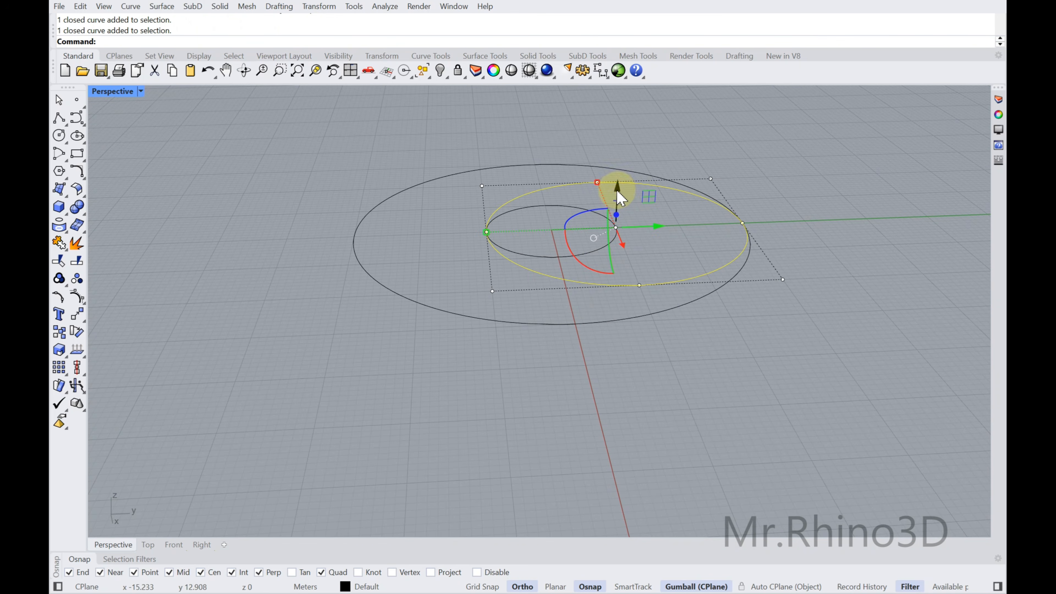
left_click_drag(617, 186, 617, 172)
right_click_drag(615, 210, 623, 282, "shift")
left_click_drag(623, 257, 621, 247)
left_click(604, 247)
mouse_move(603, 247)
right_mouse_down()
mouse_move(577, 224)
mouse_move(595, 248)
right_mouse_up()
Draw a polyline from the raised circle's negative-Y quadrant to the large circle's quadrant on the same side
left_click(63, 122)
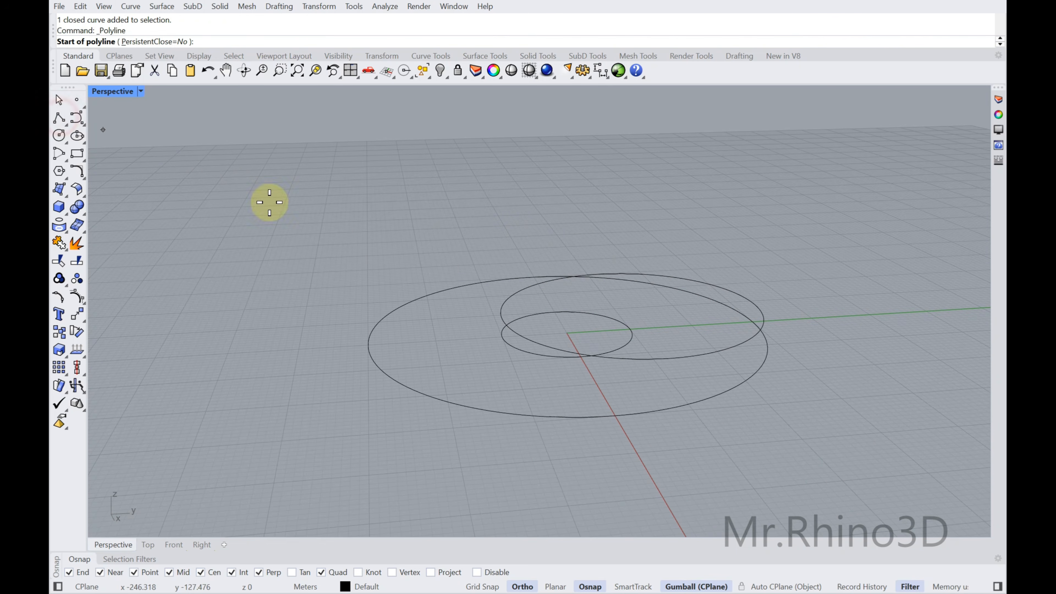
left_click(499, 318)
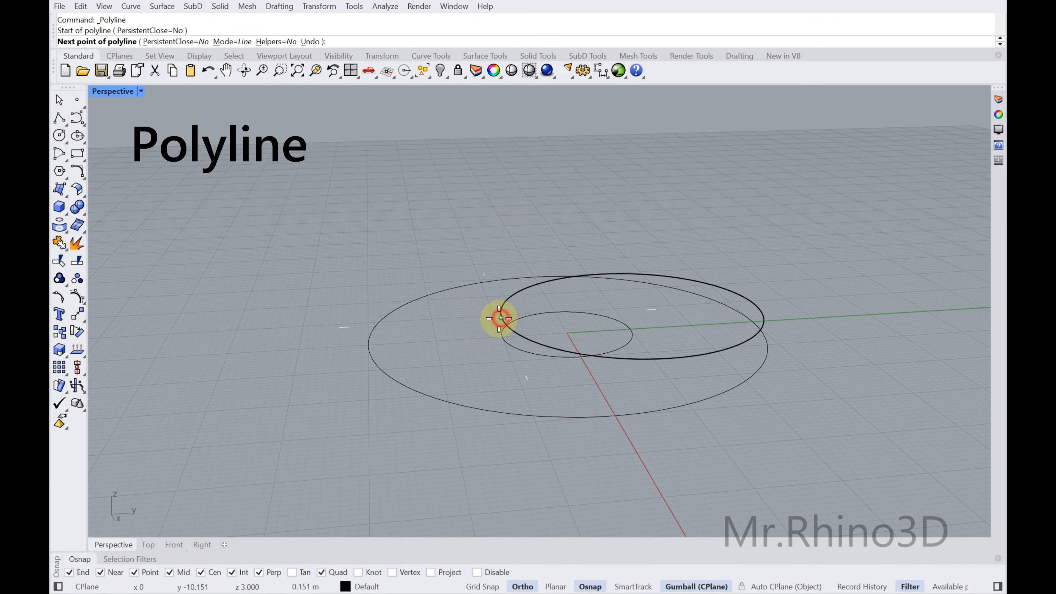
left_click(365, 345)
right_click(534, 340)
Draw a polyline from the small circle's positive-Y quadrant to the raised circle's positive-Y quadrant, with the Perp snap off
right_click_drag(607, 335, 601, 343)
right_click(610, 342)
left_click(617, 344)
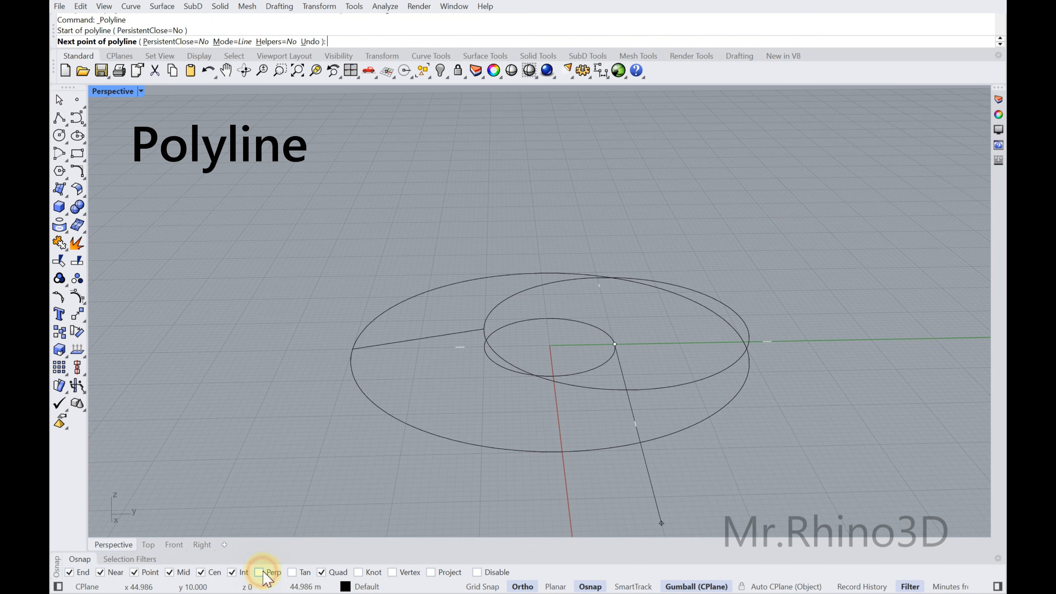
left_click(744, 324)
right_click(603, 331)
Rebuild the line between the small and raised circles with 5 points and degree 3
right_click_drag(603, 331, 703, 283)
left_click(638, 280)
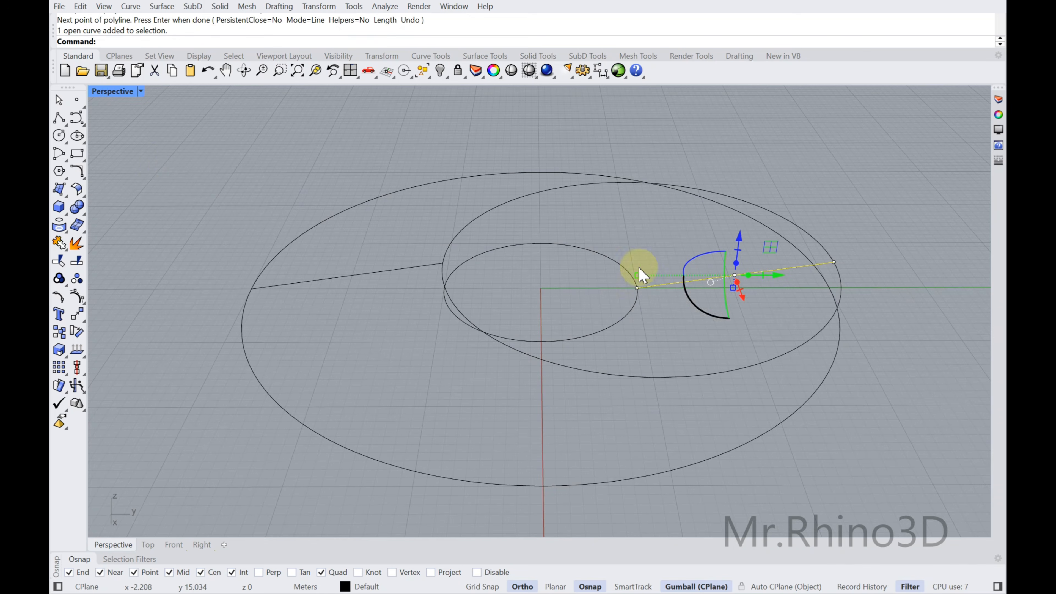
left_click(86, 179)
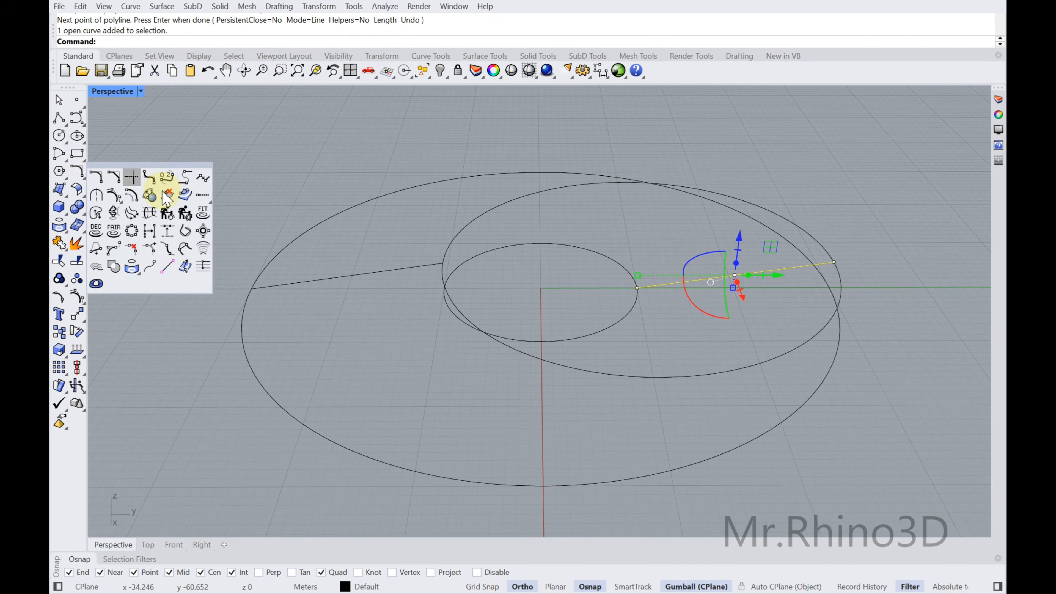
left_click(168, 213)
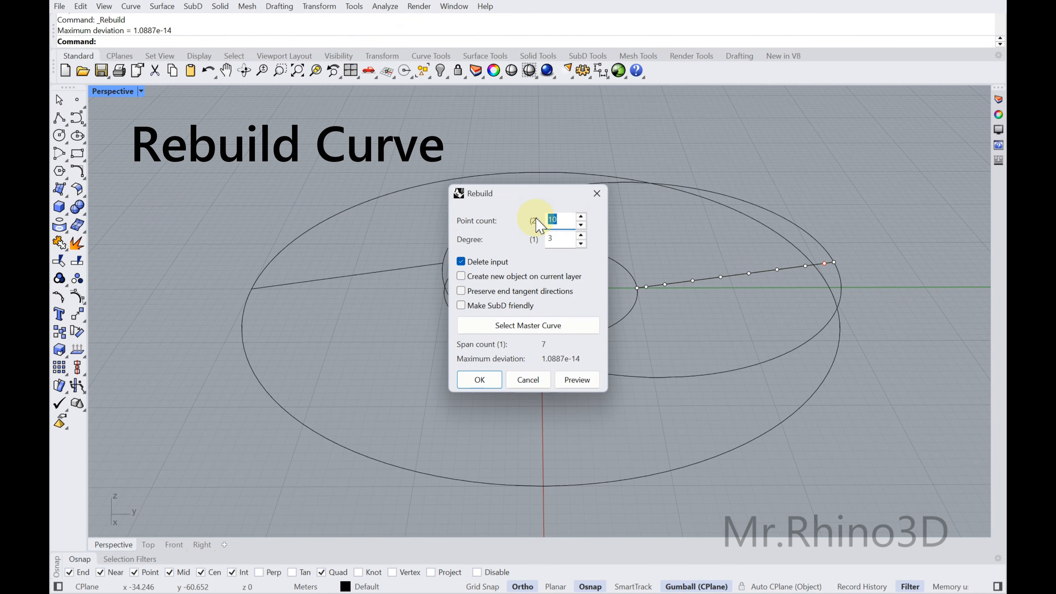
key("Return")
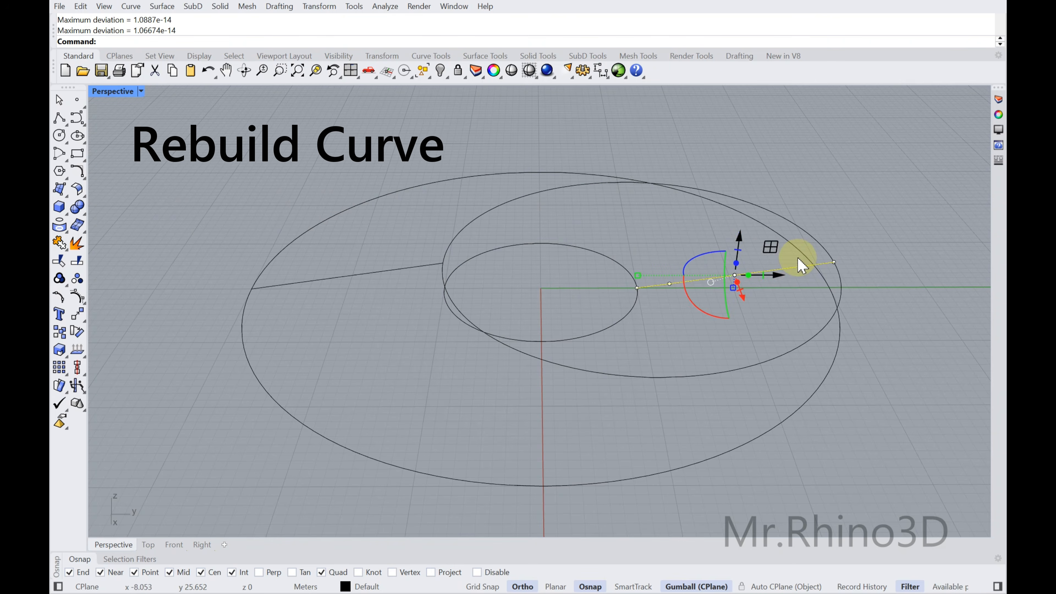
right_click_drag(754, 278, 577, 224, "shift")
left_click_drag(568, 217, 748, 294)
right_click_drag(698, 252, 648, 205)
left_click_drag(648, 208, 649, 209)
key("ctrl+z")
Lower the inner control points of the line between the small and raised circles to bend it slightly downward
left_click(640, 241)
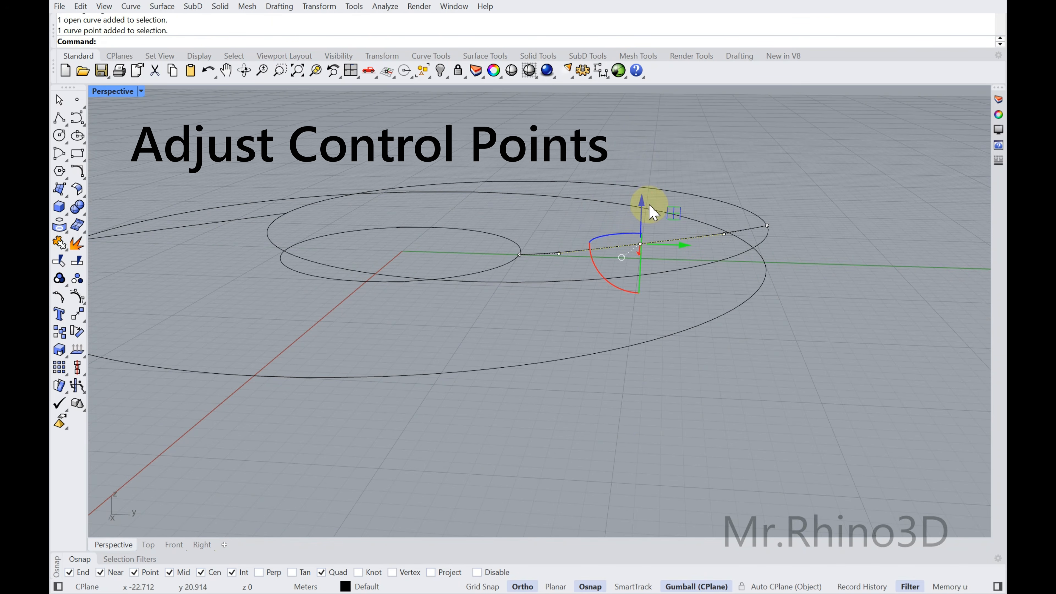
left_click_drag(642, 204, 642, 205)
left_click_drag(702, 175, 737, 245)
left_click_drag(724, 194, 724, 197)
left_click(640, 245)
left_click_drag(641, 203, 641, 203)
right_click_drag(598, 258, 607, 255)
left_click(569, 253)
left_click_drag(574, 214, 573, 216)
left_click(638, 231)
Rebuild the line between the raised and large circles with 5 points
right_click_drag(429, 226, 668, 237, "shift")
left_click(479, 236)
left_click(85, 176)
left_click(178, 218)
key("Return")
Show the control points of the line between the raised and large circles and lift its inner ones into a slight upward bulge
key("F10")
left_click_drag(306, 169, 488, 262)
left_click_drag(402, 201, 403, 197)
left_click_drag(371, 159, 428, 264)
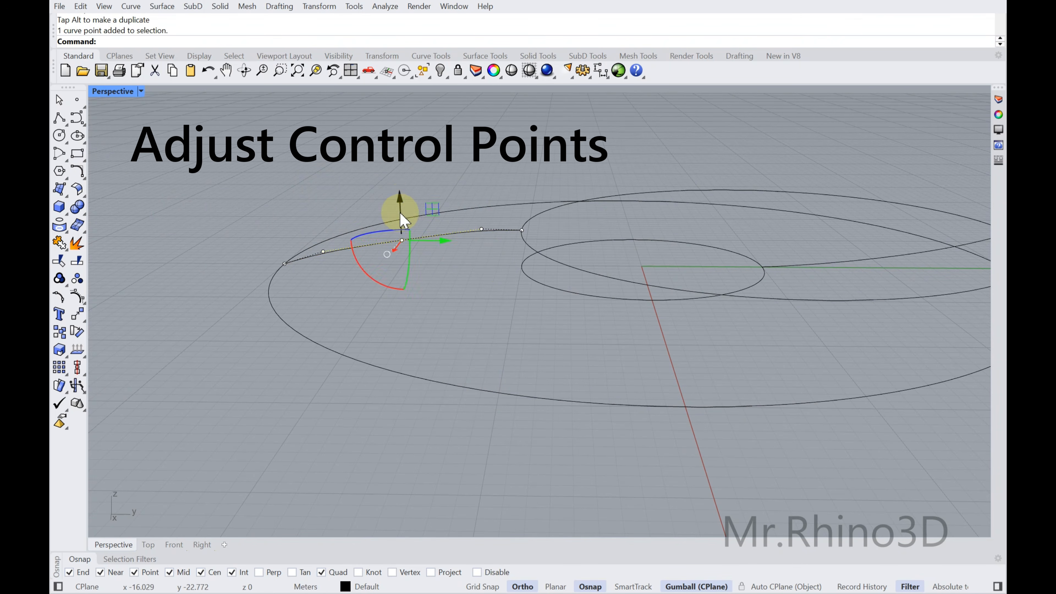
left_click_drag(401, 204, 403, 199)
right_click_drag(432, 198, 430, 220)
key("Escape")
key("Escape")
Create a closed Sweep 2 Rails surface using the raised and large circles as rails and the curve between them as the shape
scroll(503, 248, "down", 2)
mouse_move(582, 294)
right_mouse_down()
mouse_move(577, 269)
mouse_move(576, 280)
right_mouse_up()
left_click(576, 280)
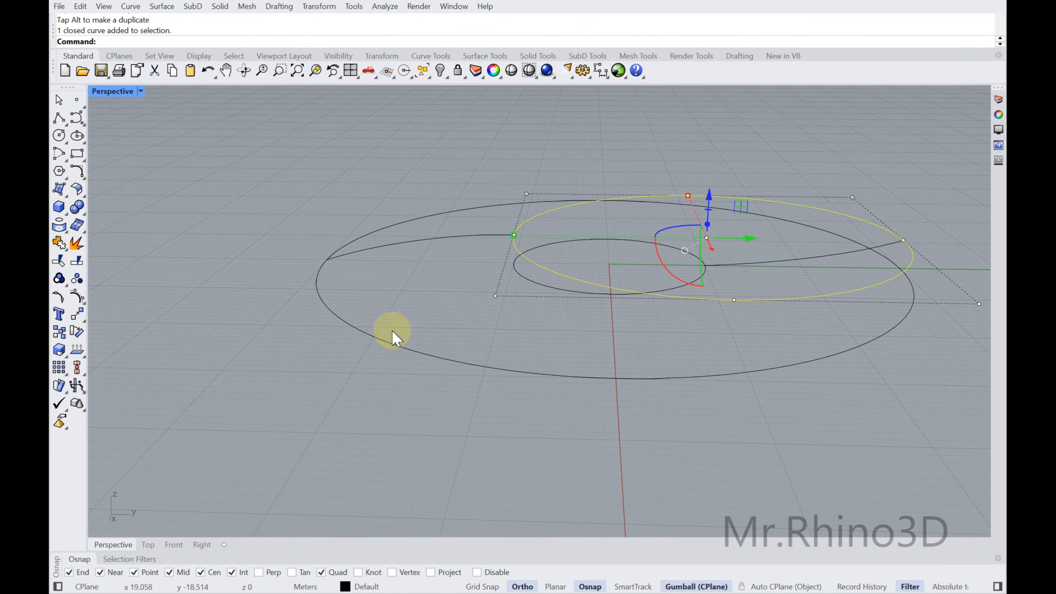
key("Escape")
right_click_drag(420, 311, 177, 192)
left_click(67, 196)
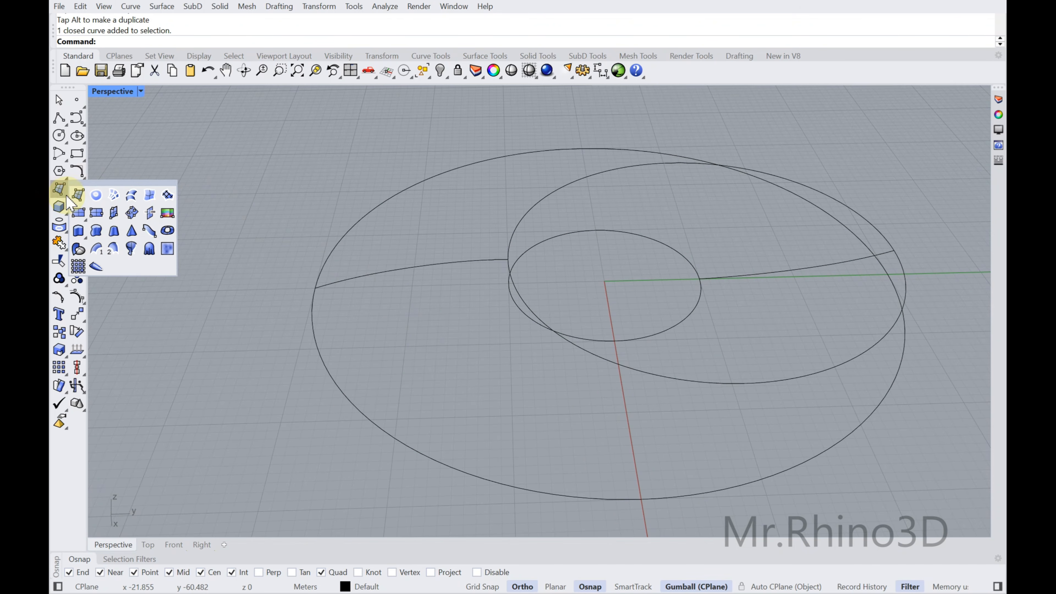
left_click(116, 250)
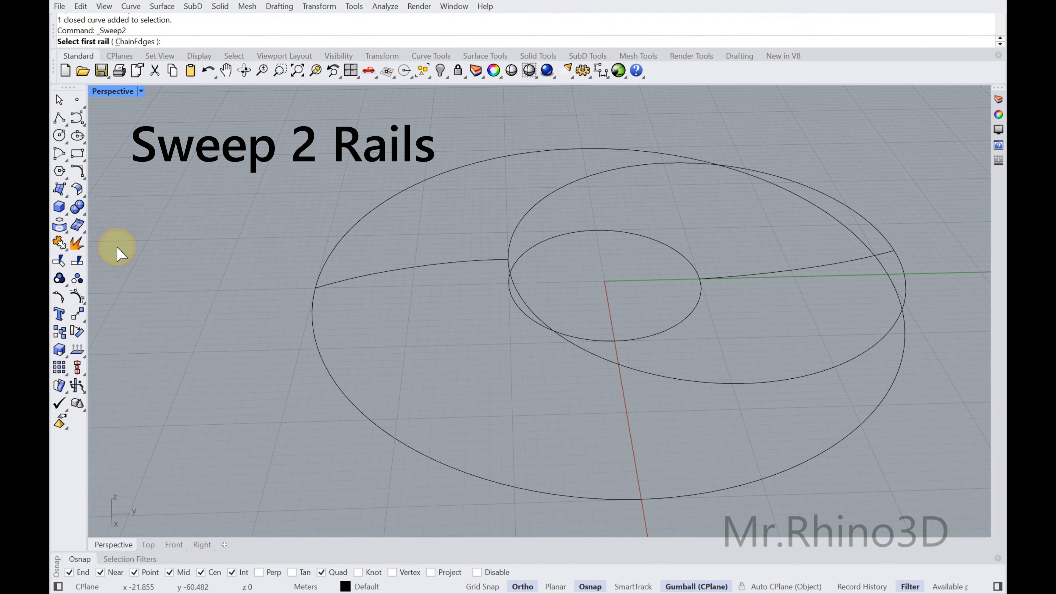
left_click(614, 363)
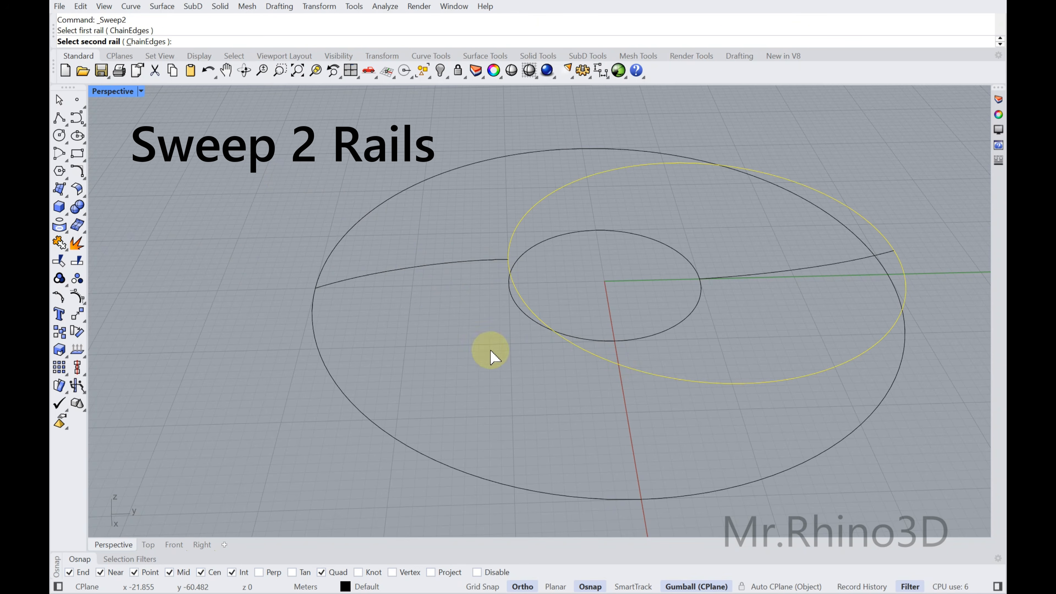
left_click(335, 378)
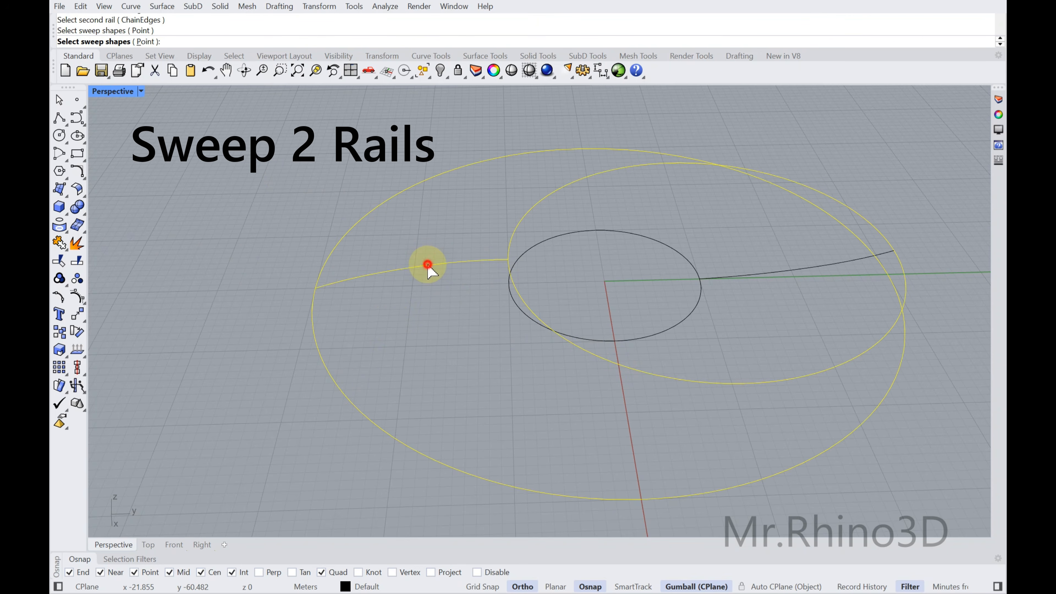
key("Return")
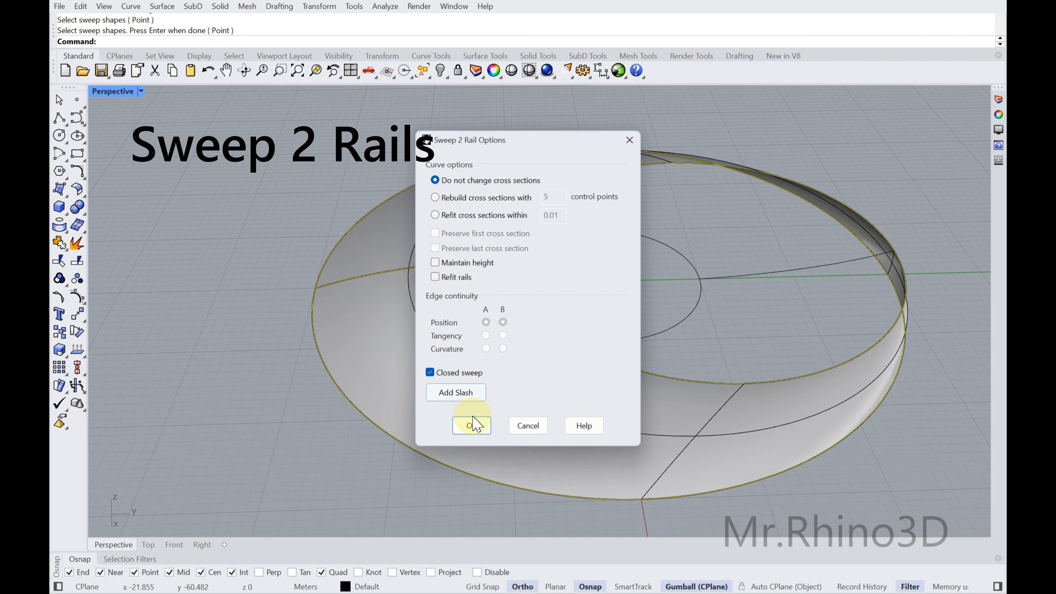
left_click(473, 425)
Create a Sweep 2 Rails surface using the small and raised circles as rails and the curve connecting them as the shape
right_click_drag(631, 361, 348, 248)
left_click(66, 194)
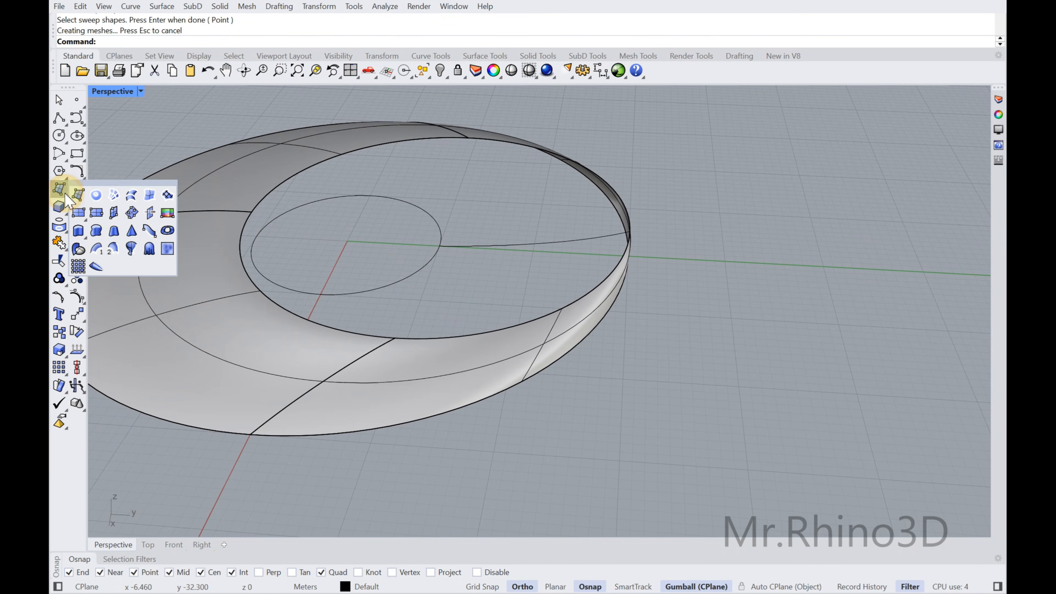
left_click(100, 250)
left_click(418, 278)
right_click_drag(418, 277, 620, 237)
left_click(644, 219)
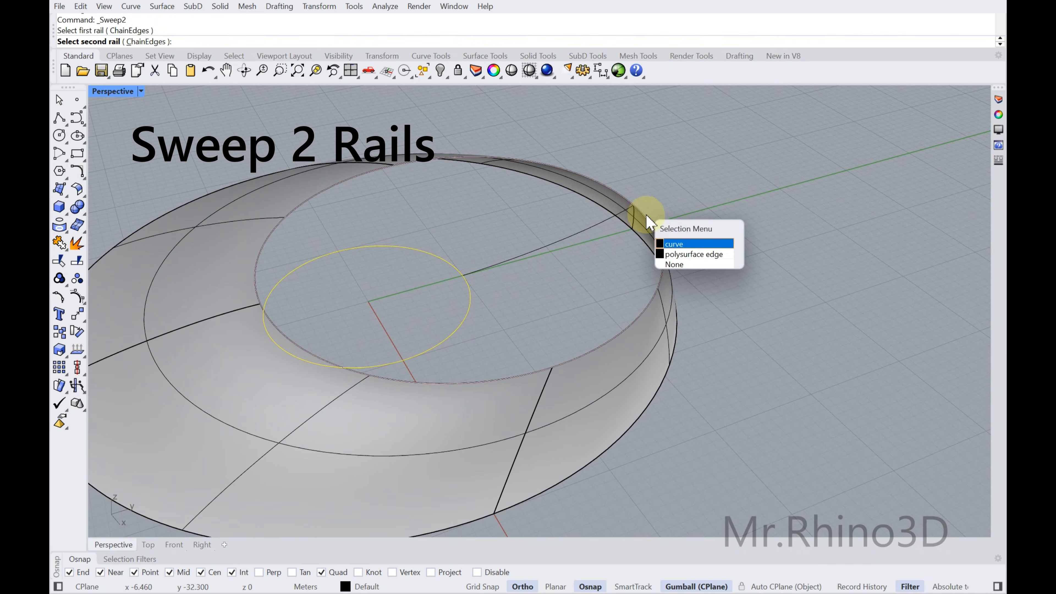
left_click(672, 244)
left_click(590, 227)
key("Return")
left_click(471, 425)
Extrude the small circle straight as an open surface by a distance of 1
right_click_drag(766, 358, 586, 239)
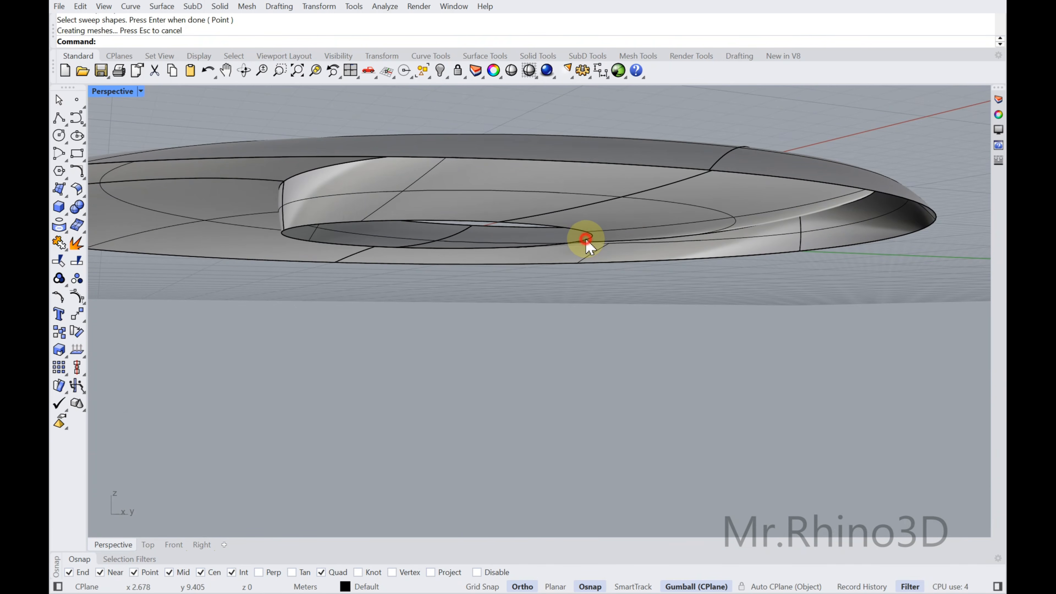
left_click(586, 239)
left_click(621, 273)
left_click(220, 7)
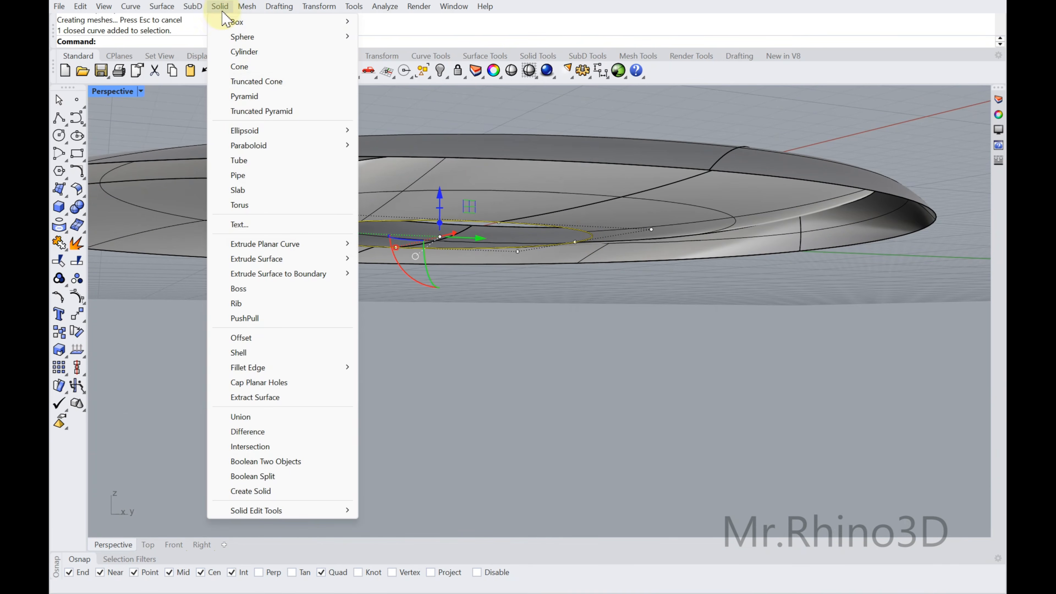
left_click(68, 197)
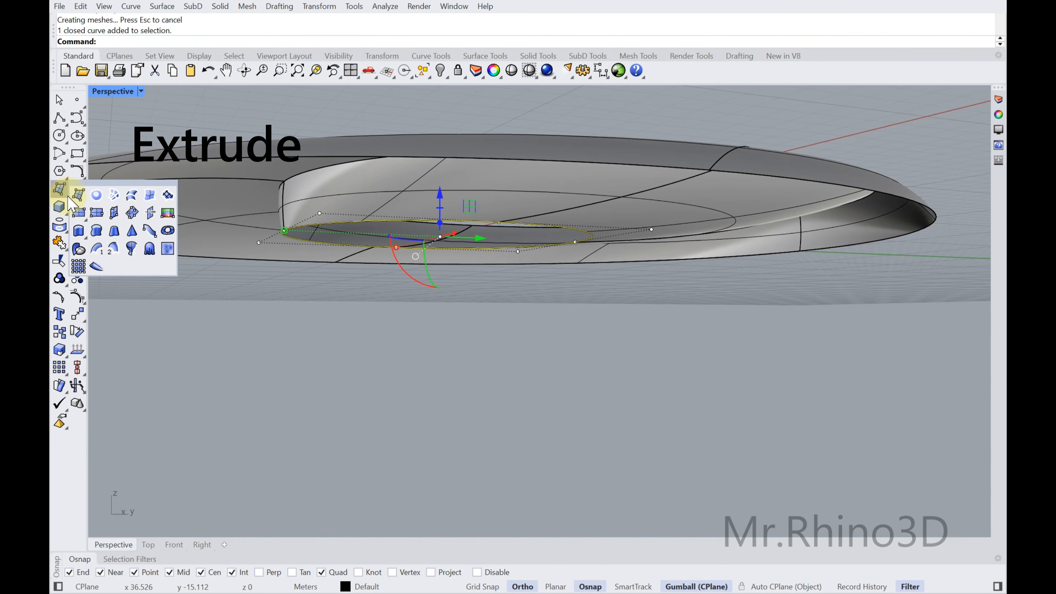
left_click(78, 230)
mouse_move(383, 270)
right_mouse_down()
mouse_move(389, 254)
mouse_move(384, 274)
right_mouse_up()
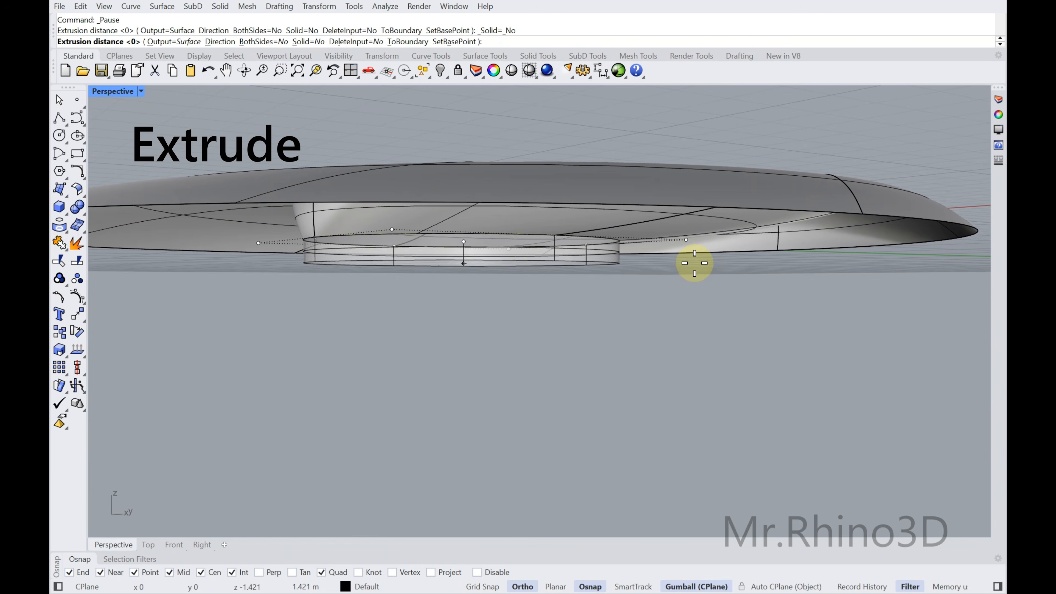
type("2")
key("BackSpace")
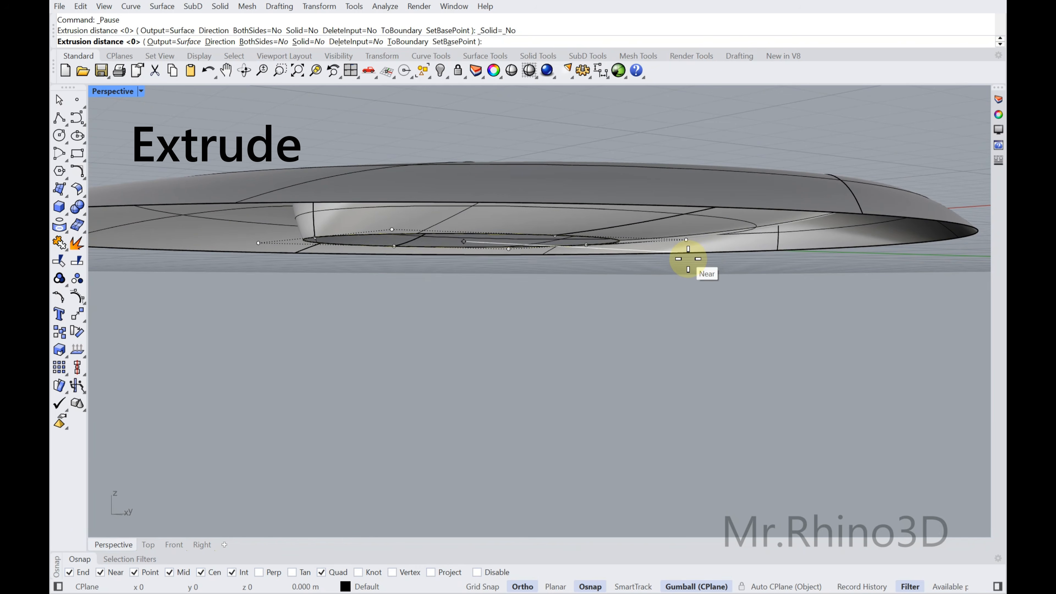
key("Return")
left_click(674, 292)
Extrude the large outer circle straight downward as an open surface by a distance of 1
left_click(914, 223)
left_click(921, 229)
right_click(915, 308)
type("1")
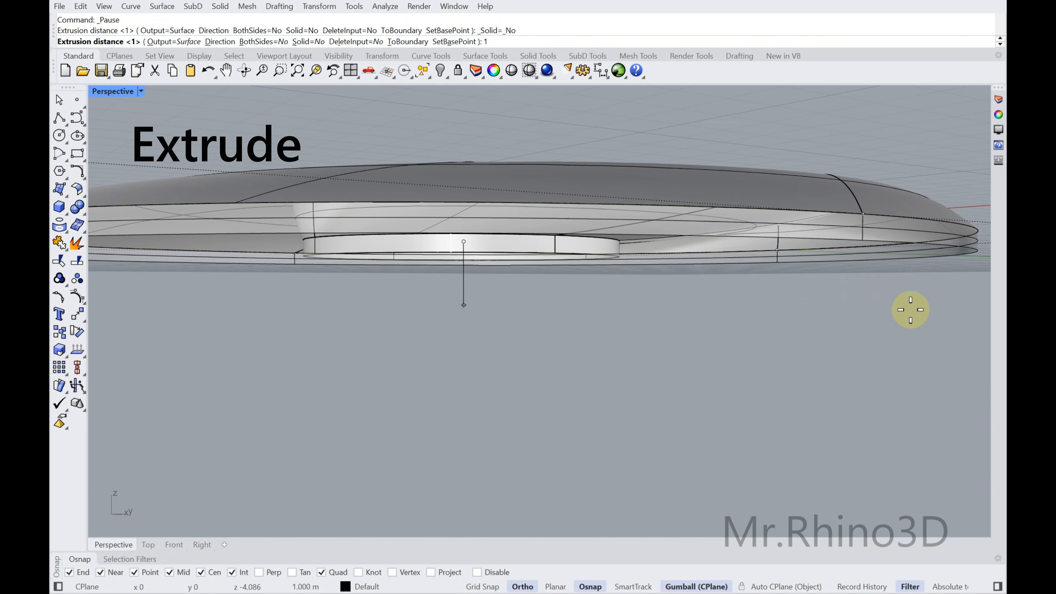
key("Return")
left_click(844, 337)
right_click_drag(802, 310, 615, 307)
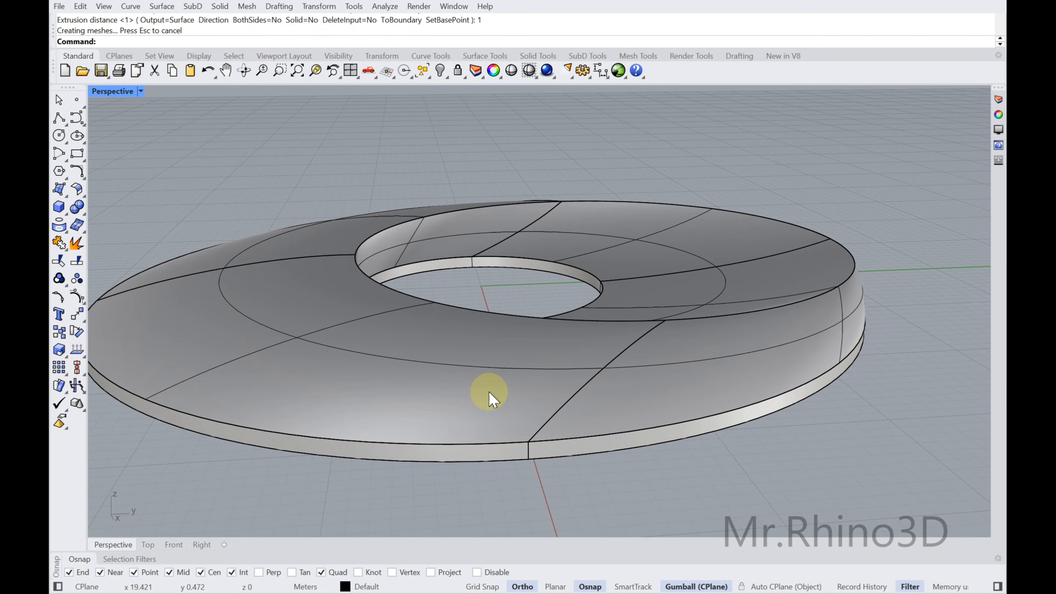
Join the two swept surfaces and the two extruded rims into one polysurface
left_click(434, 457)
left_click(494, 376)
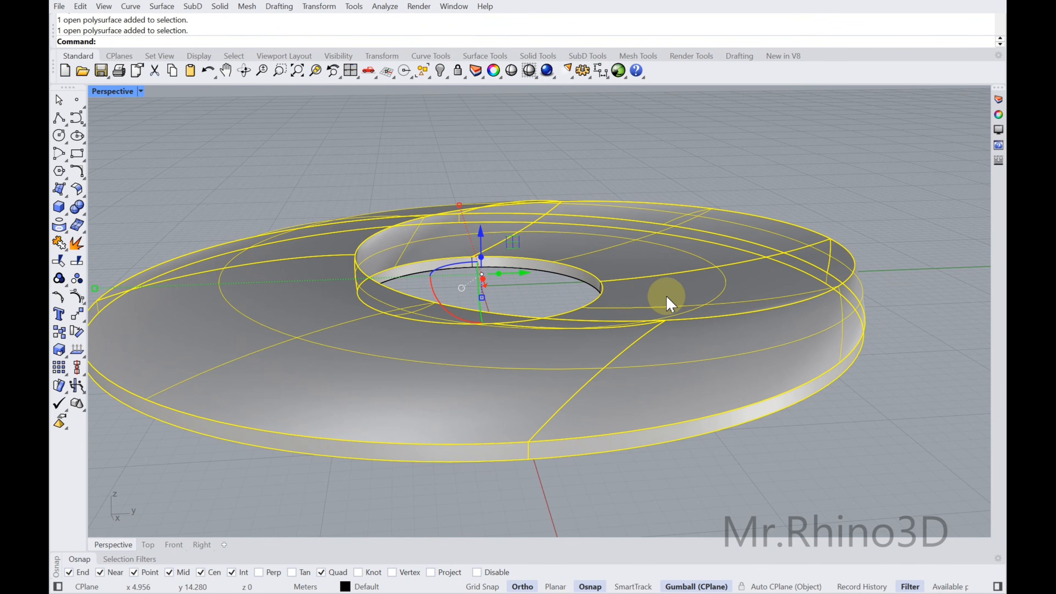
scroll(586, 287, "up", 5)
left_click(587, 274, "shift")
scroll(578, 281, "down", 6)
right_click_drag(552, 294, 541, 227)
left_click(61, 244)
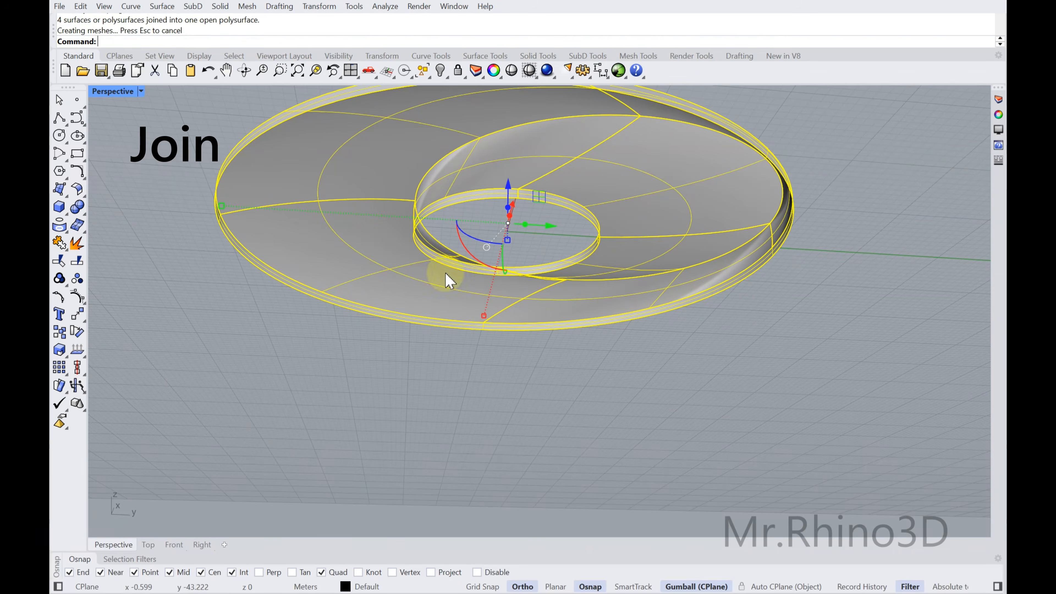
left_click(737, 326)
Close the open underside of the joined polysurface with Cap
left_click(656, 226)
right_click_drag(644, 232, 661, 280, "shift")
right_click_drag(661, 280, 678, 285)
type("Cap")
key("Return")
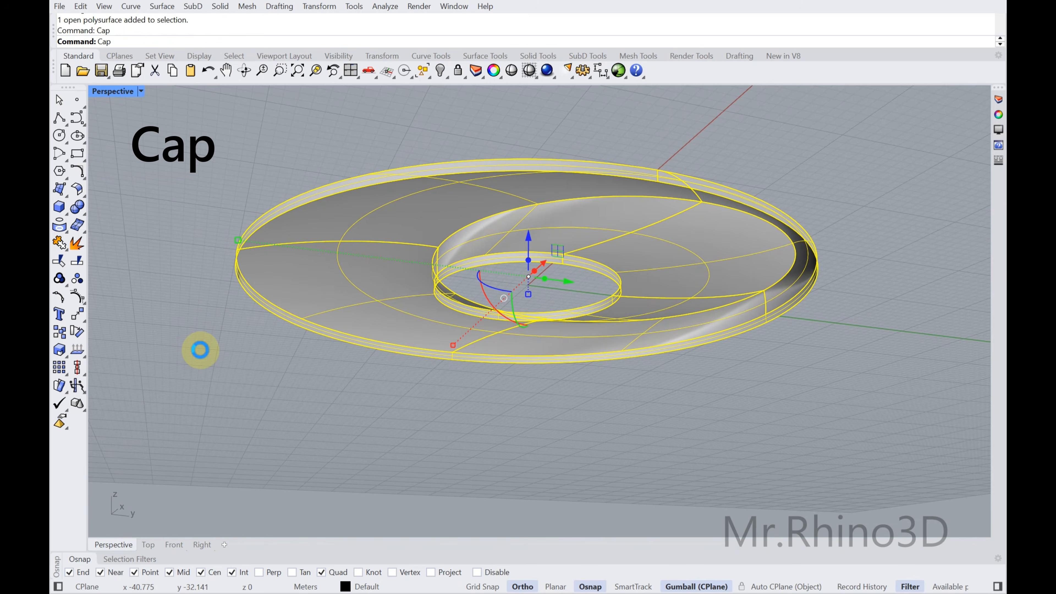
left_click(268, 367)
Copy the small inner circle and the large outer circle down onto the underside of the capped solid
right_click_drag(502, 318, 471, 390)
left_click(648, 375)
right_click_drag(633, 369, 630, 318)
key("Escape")
right_click_drag(582, 286, 442, 316)
left_click(464, 321)
scroll(442, 309, "up", 2)
left_click(441, 309)
left_click(453, 310)
scroll(457, 309, "down", 4)
left_click(663, 158)
left_click(663, 158)
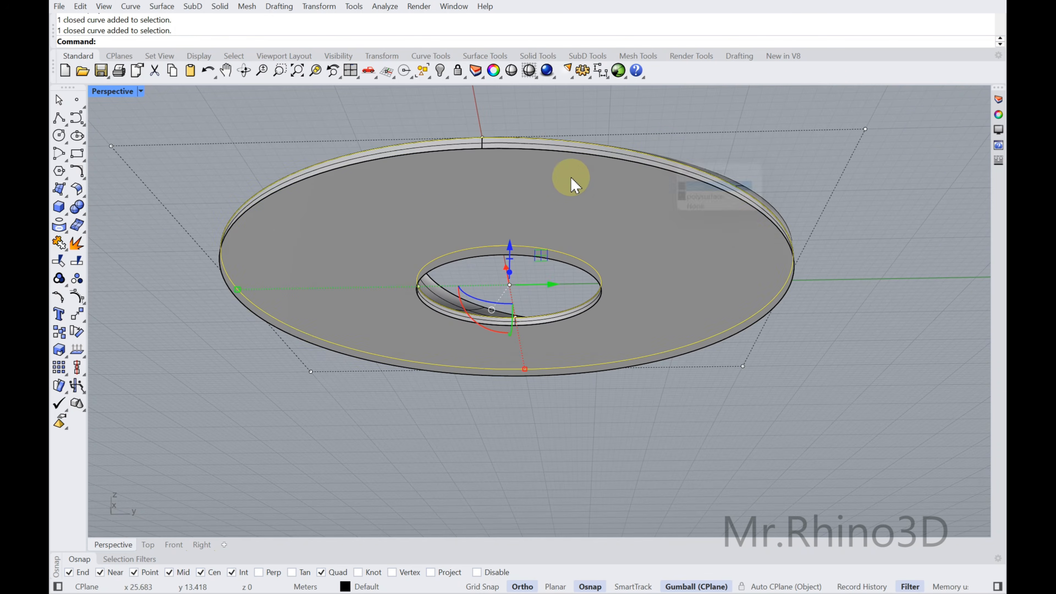
right_click_drag(592, 216, 592, 248)
left_click(59, 330)
scroll(509, 291, "up", 3)
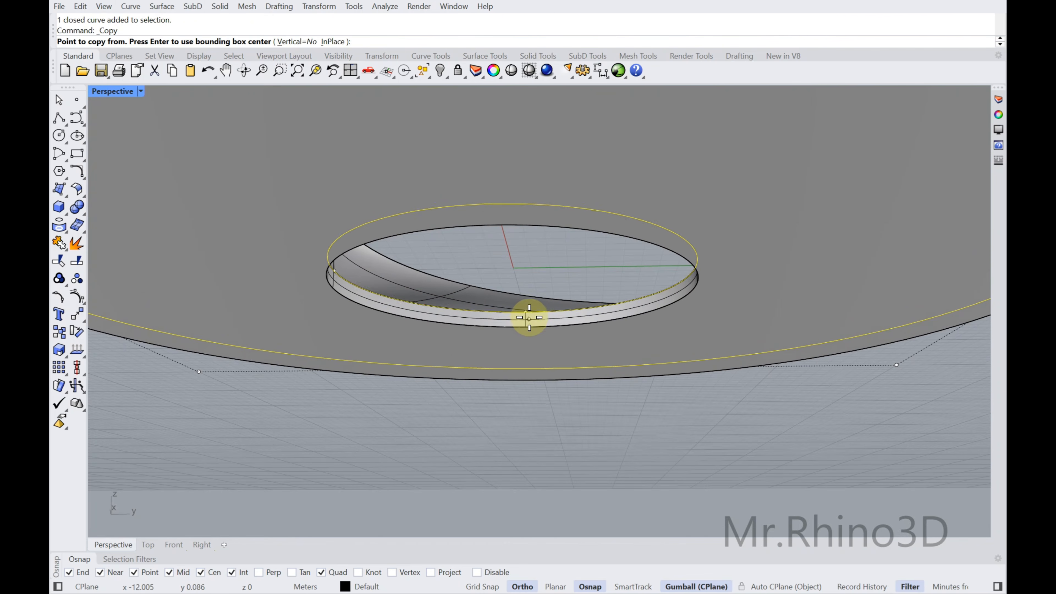
left_click(524, 311)
right_click(416, 330)
Offset the copied small circle on the underside outward by a distance of 5
left_click(419, 321)
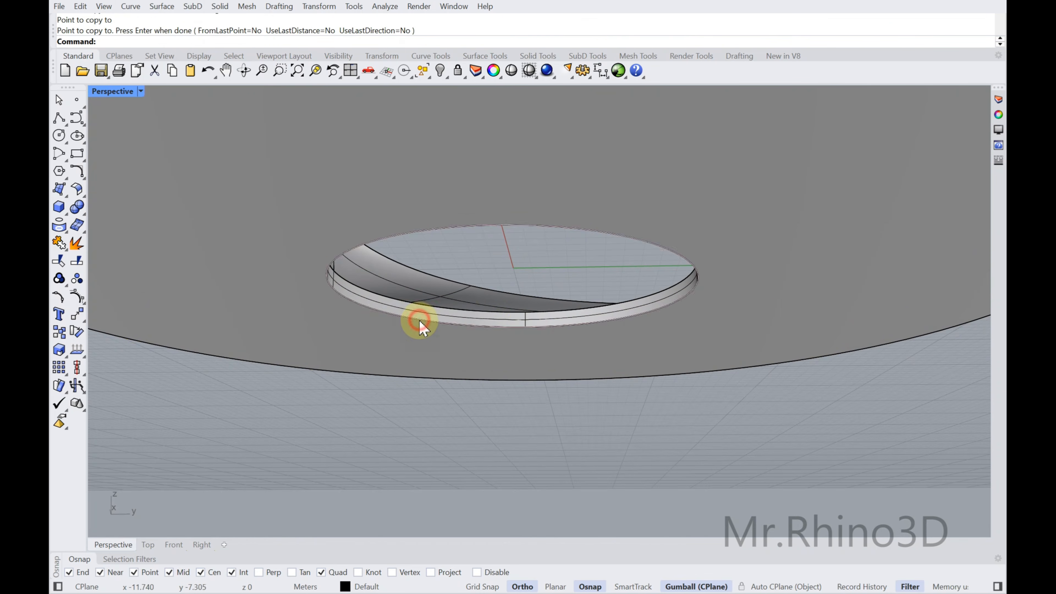
left_click(423, 319)
scroll(423, 320, "down", 4)
right_click_drag(381, 307, 382, 295)
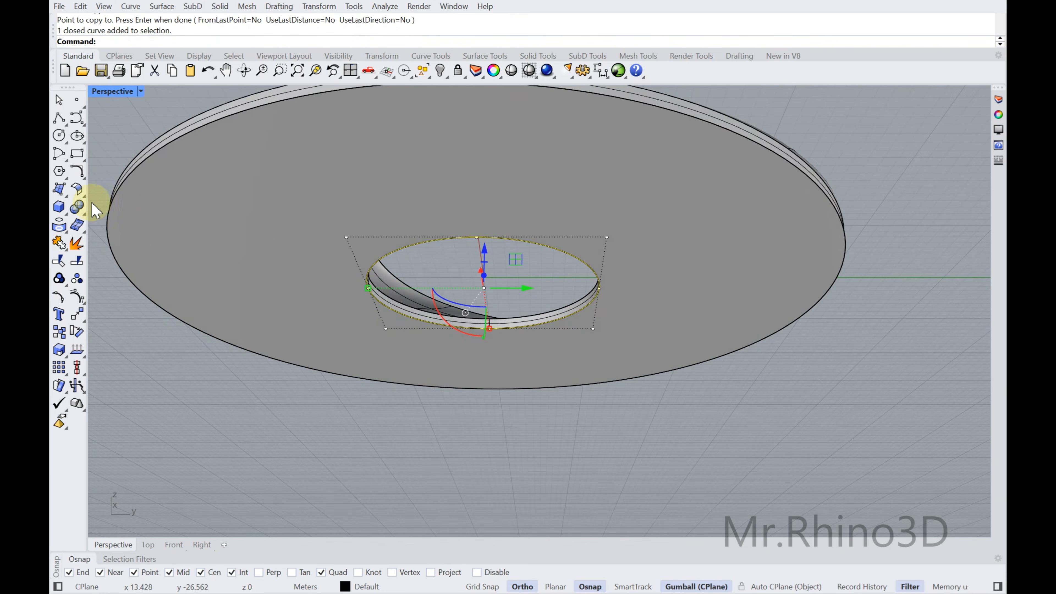
left_click(84, 174)
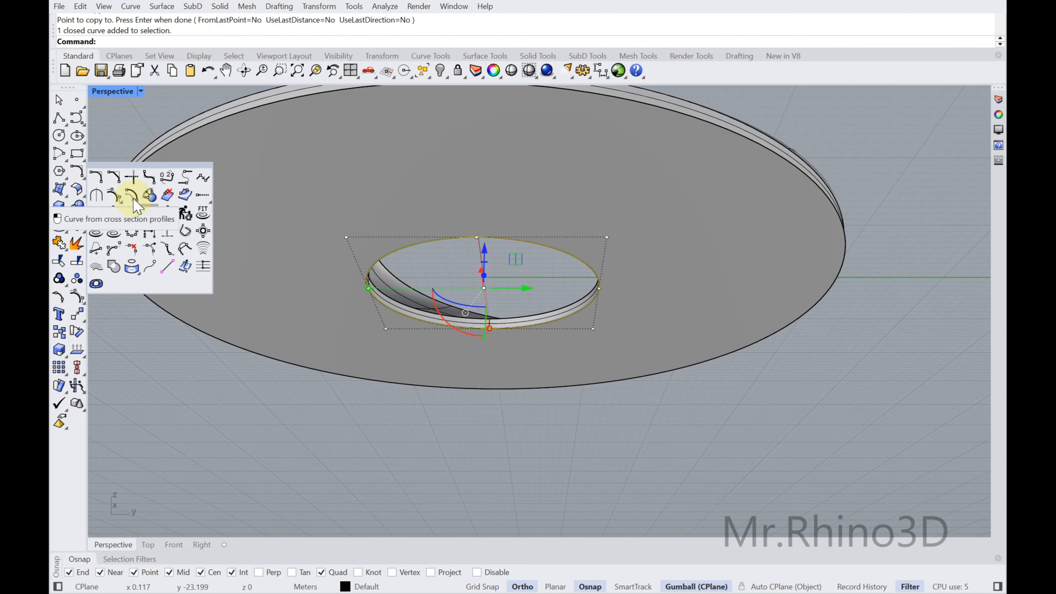
left_click(132, 195)
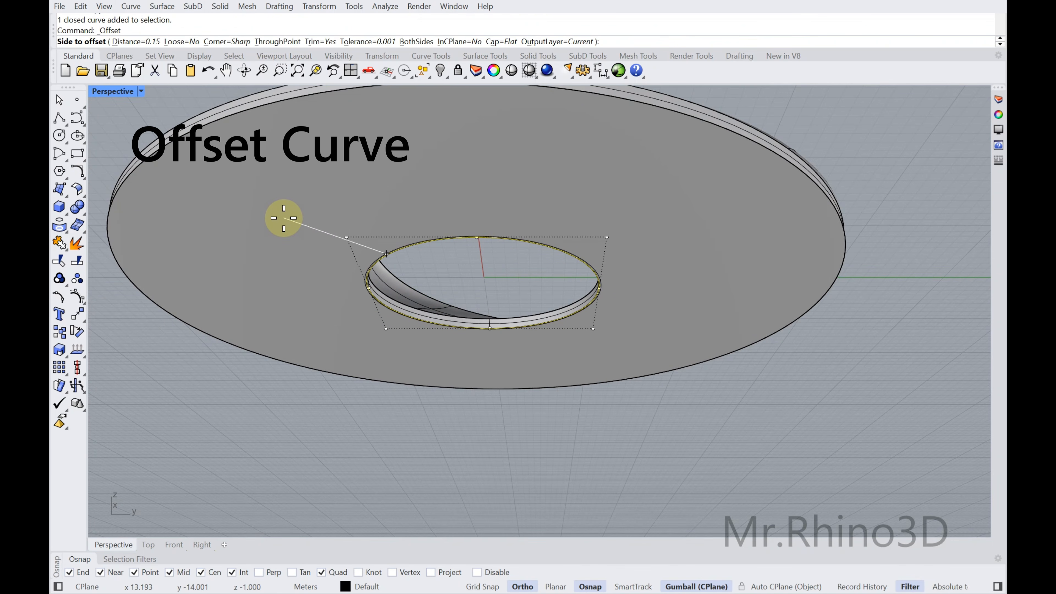
type("5")
key("Return")
mouse_move(277, 217)
right_mouse_down()
mouse_move(276, 274)
mouse_move(275, 231)
mouse_move(259, 210)
right_mouse_up()
left_click(259, 210)
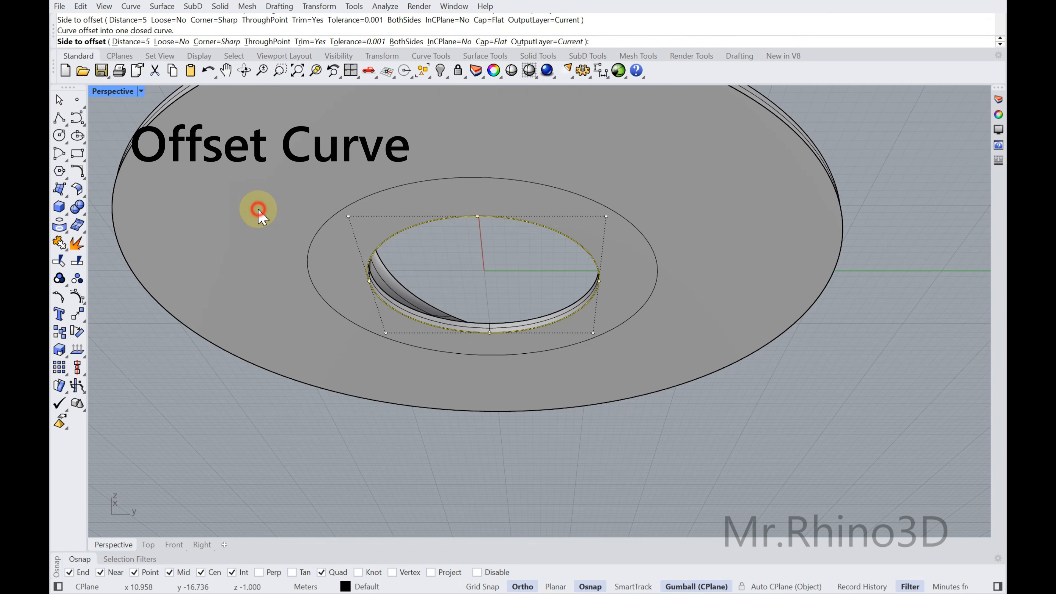
Offset the copied large outer circle on the underside inward by a distance of 5
left_click(145, 132)
right_click(144, 131)
left_click(219, 170)
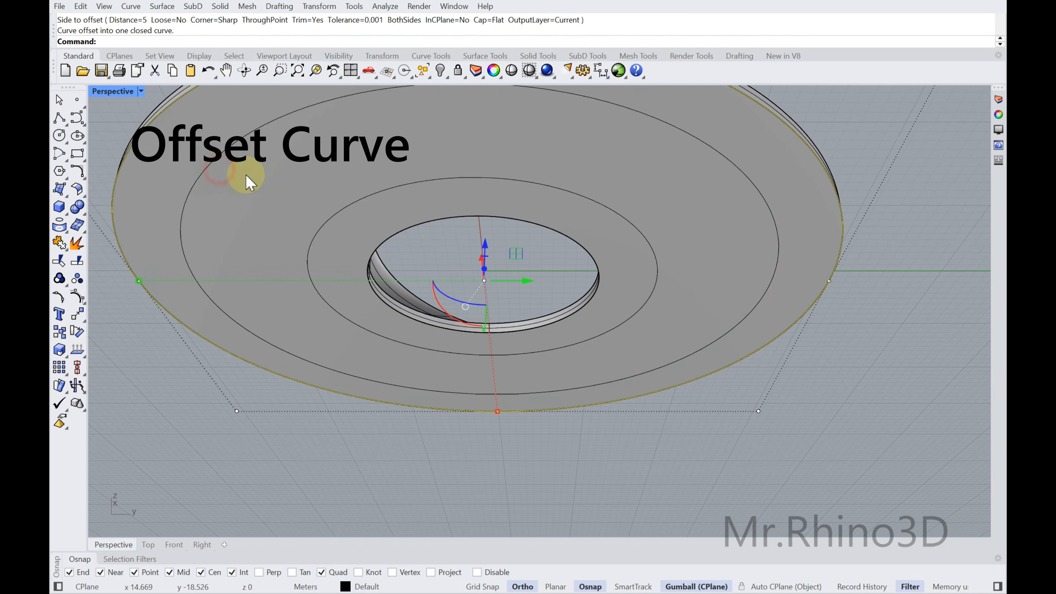
scroll(393, 208, "down", 4)
left_click(713, 263)
Extrude the two offset circles together downward from the underside by 0.5 with Solid set to Yes
right_click_drag(380, 214, 423, 230, "shift")
scroll(423, 231, "up", 2)
left_click(413, 217)
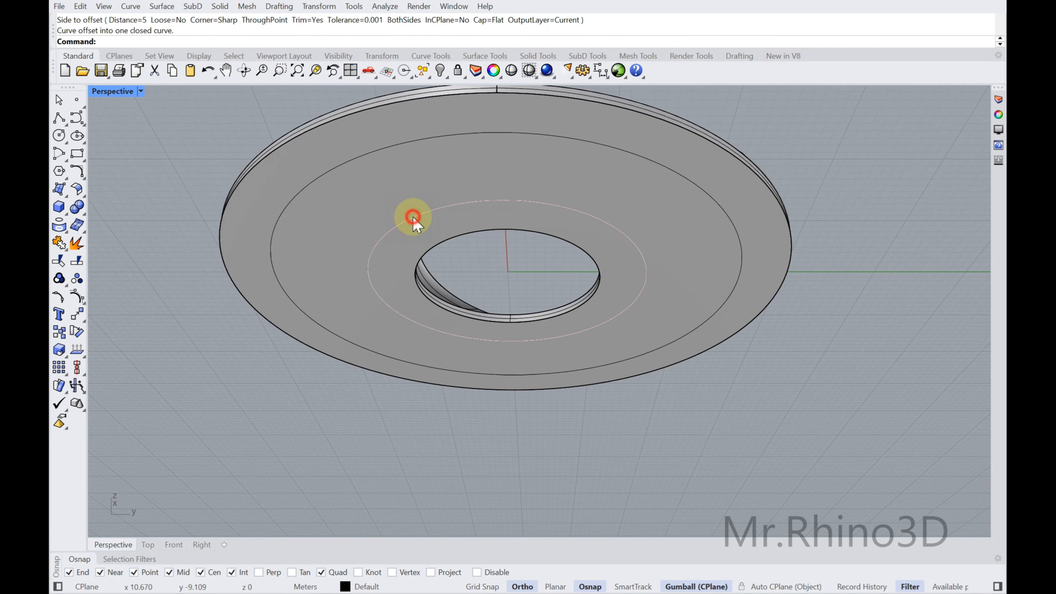
right_click(409, 224)
left_click(335, 167, "shift")
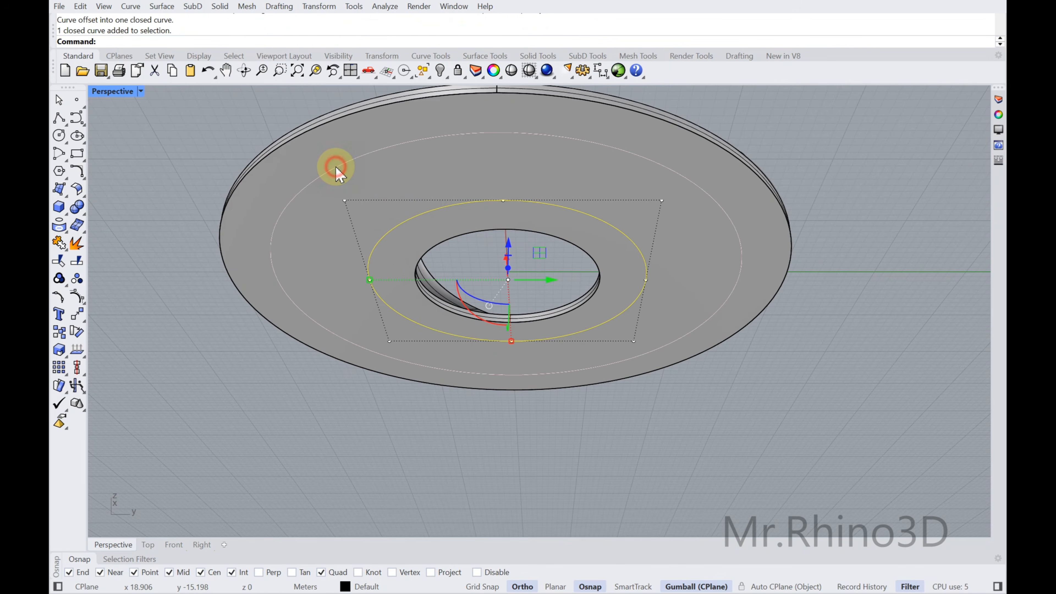
left_click(65, 197)
left_click(79, 231)
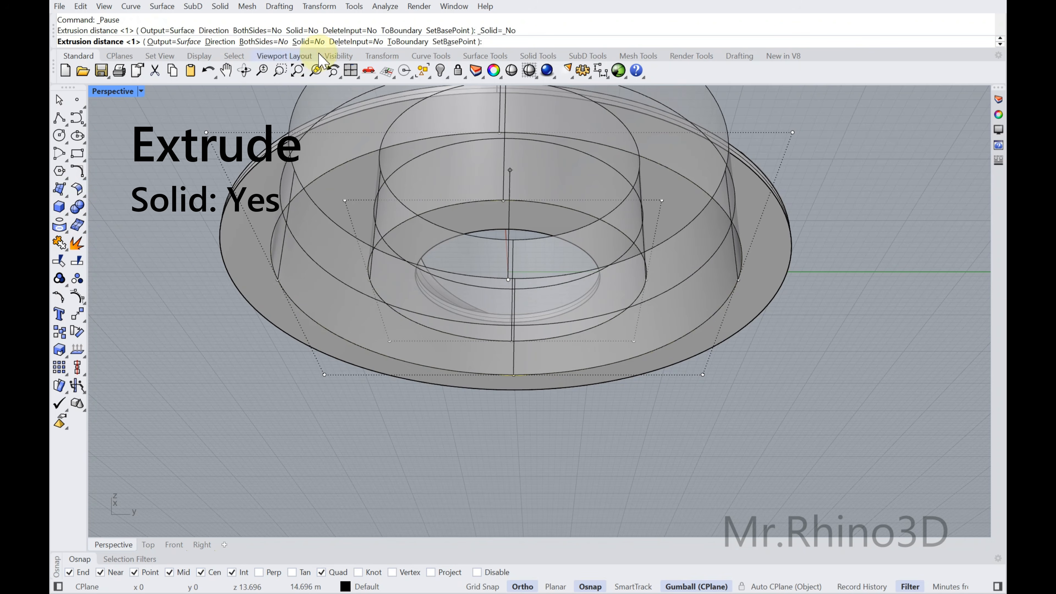
left_click(316, 42)
type("1")
right_click_drag(186, 266, 184, 324)
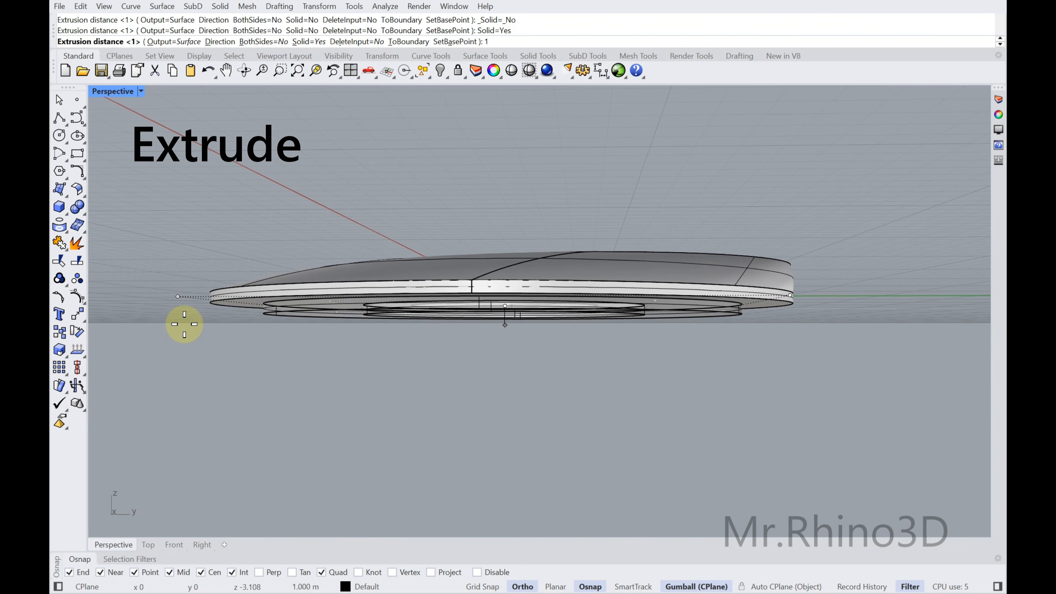
key("BackSpace")
type(".5")
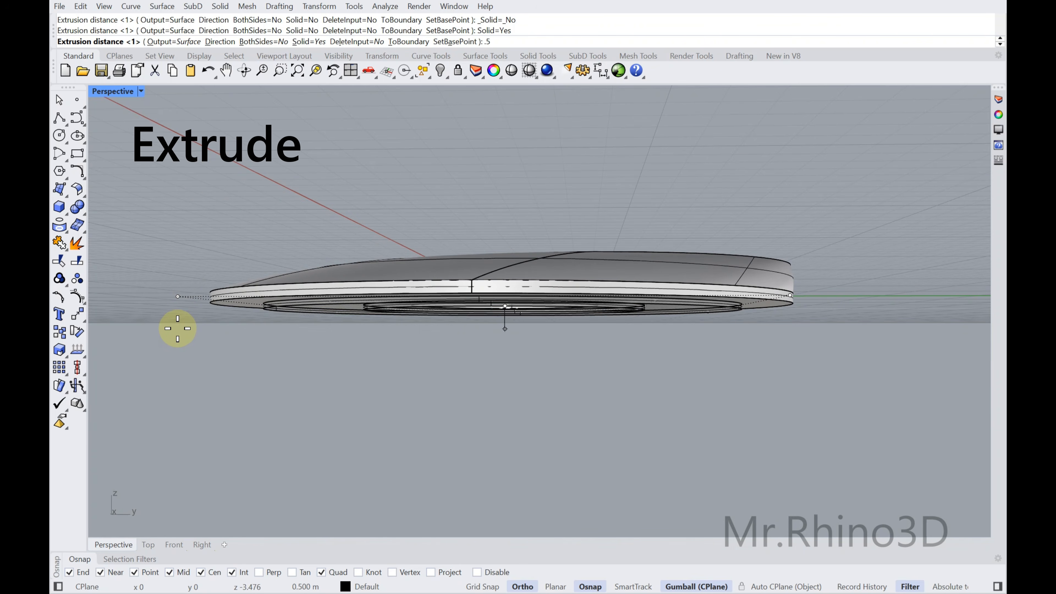
right_click(175, 328)
right_click_drag(276, 401, 280, 336)
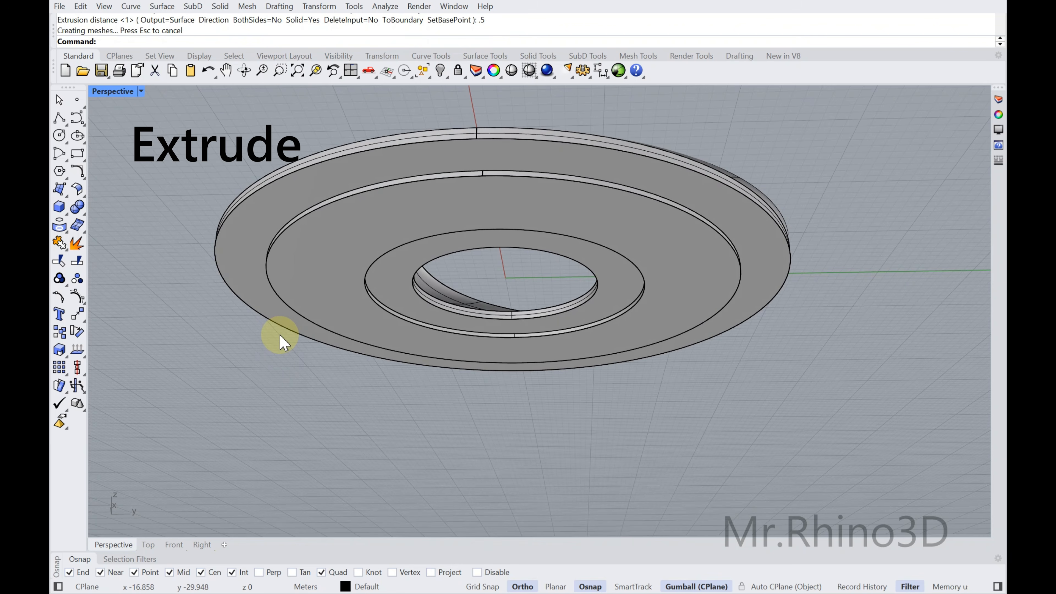
Combine the main ring body and the extruded underside ring with Boolean Union
right_click_drag(564, 196, 592, 228, "shift")
left_click(567, 225)
left_click(583, 203, "shift")
left_click(78, 207)
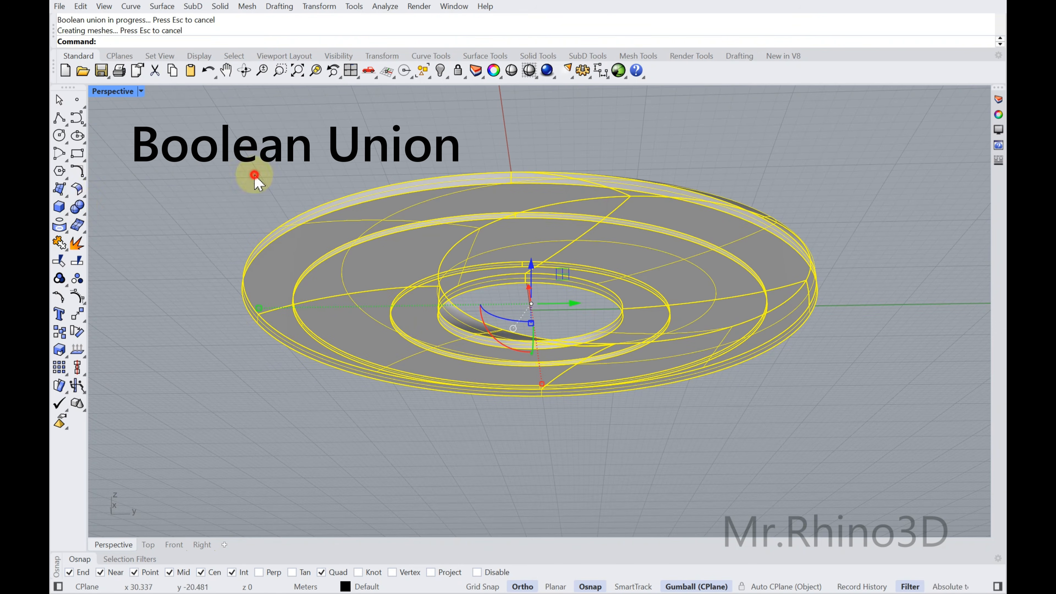
Draw a straight polyline from the origin (0) along the Y axis, about 34 m long
mouse_move(464, 208)
right_mouse_down()
mouse_move(457, 277)
mouse_move(573, 370)
mouse_move(555, 355)
right_mouse_up()
left_click(60, 118)
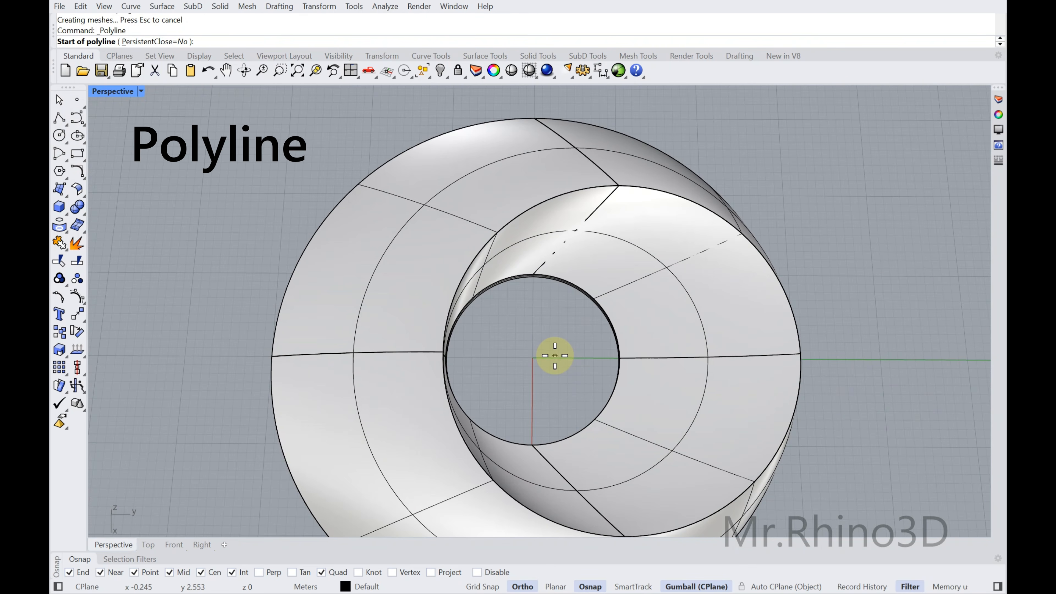
type("0")
key("Return")
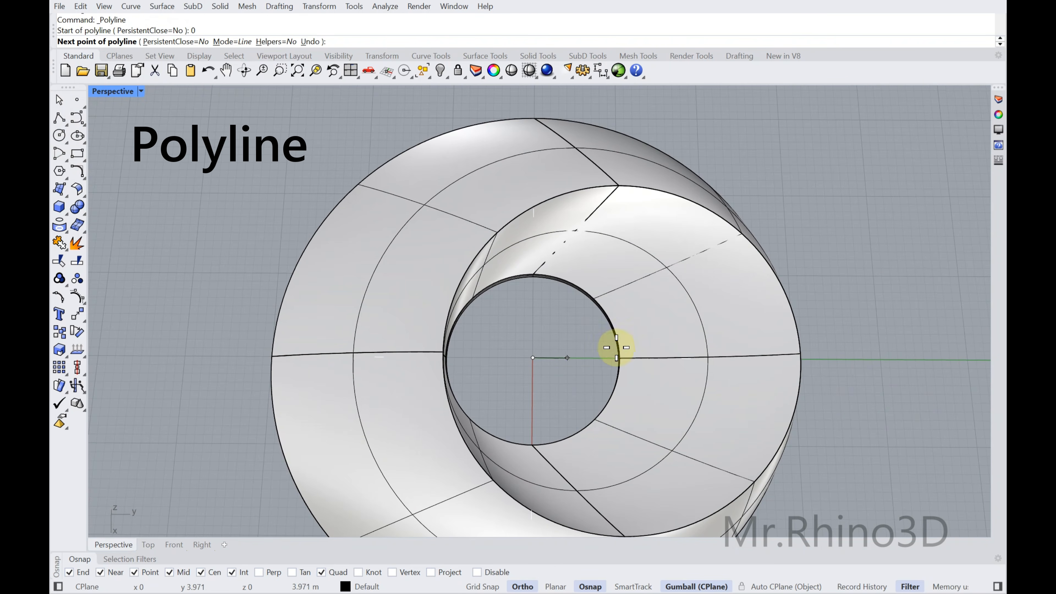
left_click(830, 351)
right_click_drag(830, 351, 580, 323)
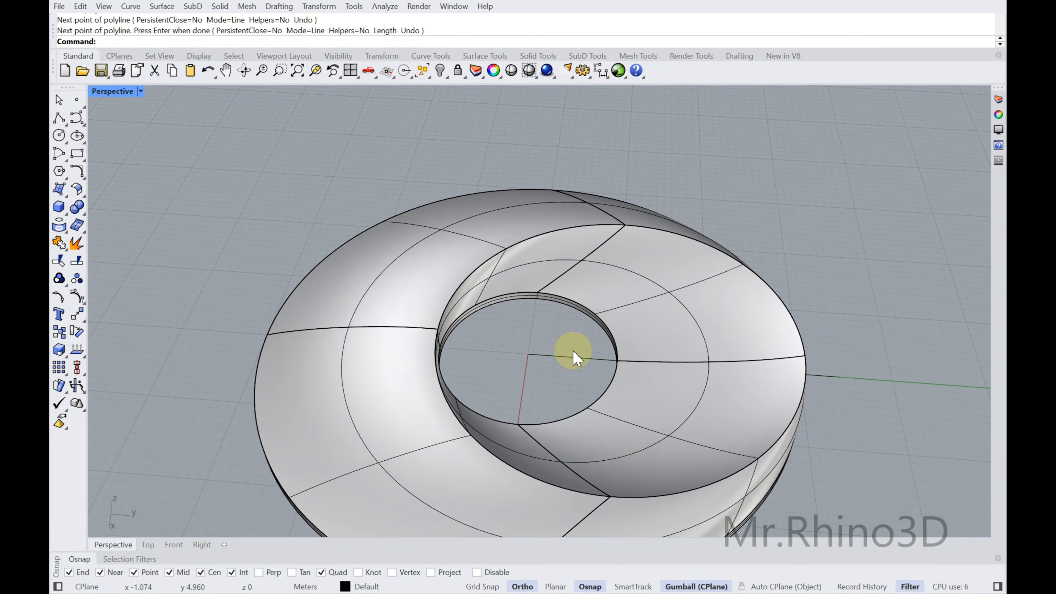
right_click(572, 362)
Move the line outward along the Y axis and down below the ring's underside
left_click_drag(727, 369, 785, 377)
right_click_drag(766, 318, 778, 293)
left_click_drag(782, 310, 779, 349)
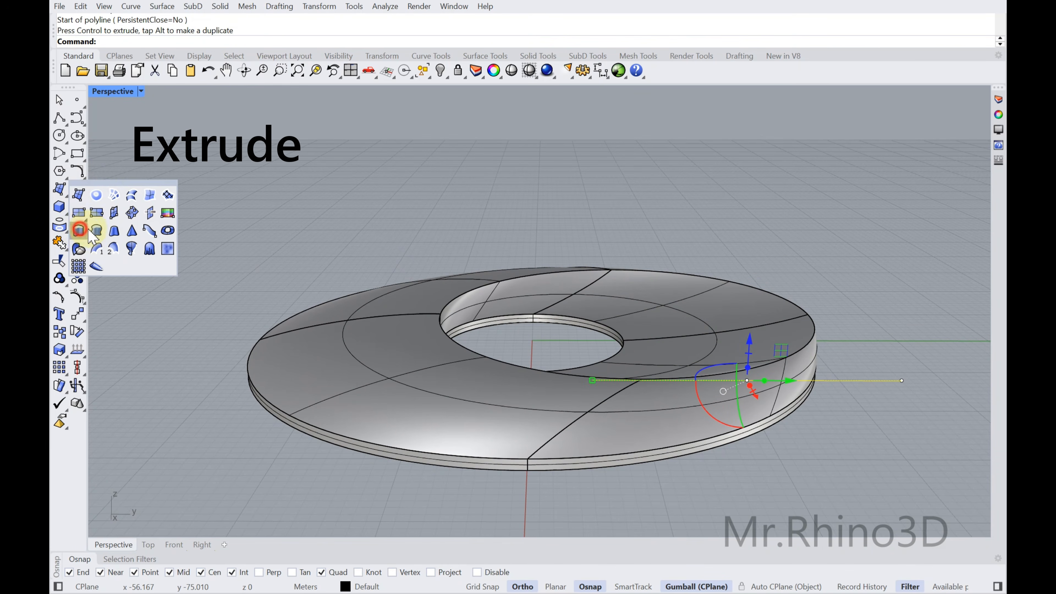
Extrude the line straight up as an open surface about 10 m high, so it cuts through the ring
left_click(79, 230)
mouse_move(903, 309)
right_mouse_down()
mouse_move(879, 293)
mouse_move(893, 301)
right_mouse_up()
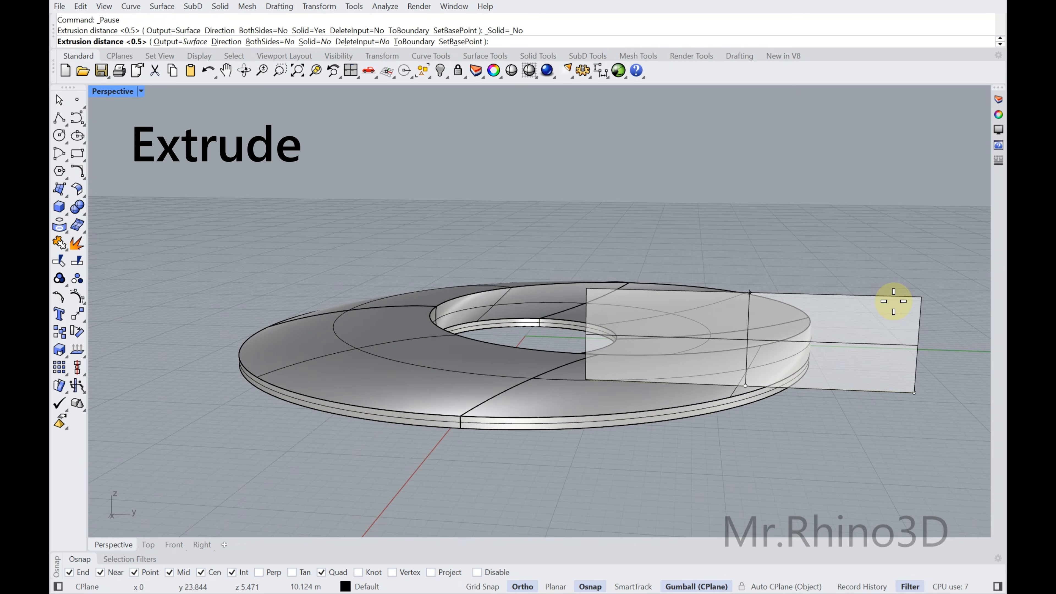
left_click(892, 301)
Polar-array the vertical plane around the origin with 90 items over 360 degrees
right_click_drag(761, 267, 860, 295)
left_click(860, 295)
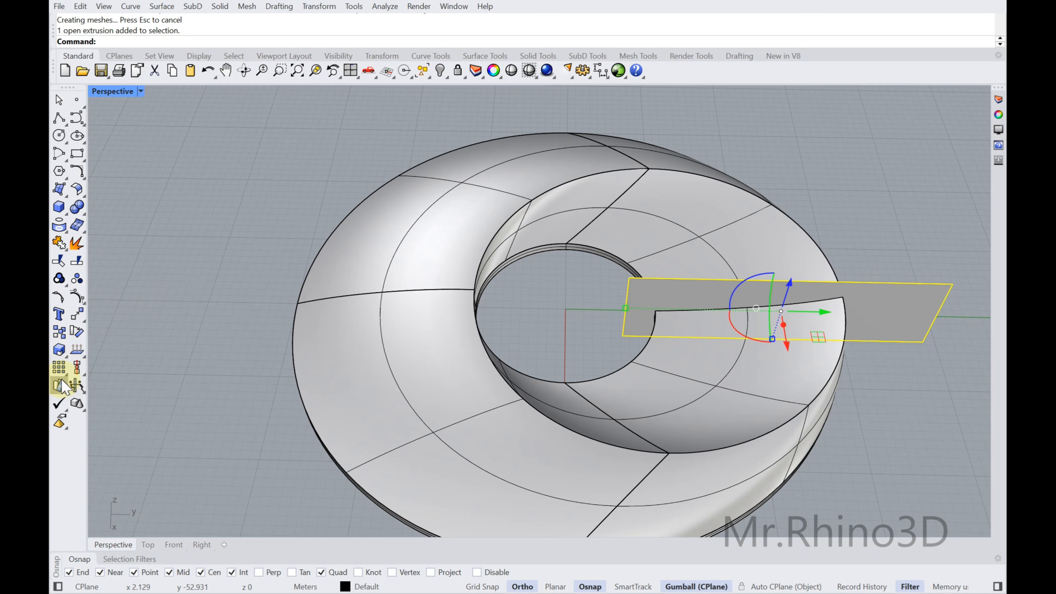
left_click(64, 371)
left_click(96, 373)
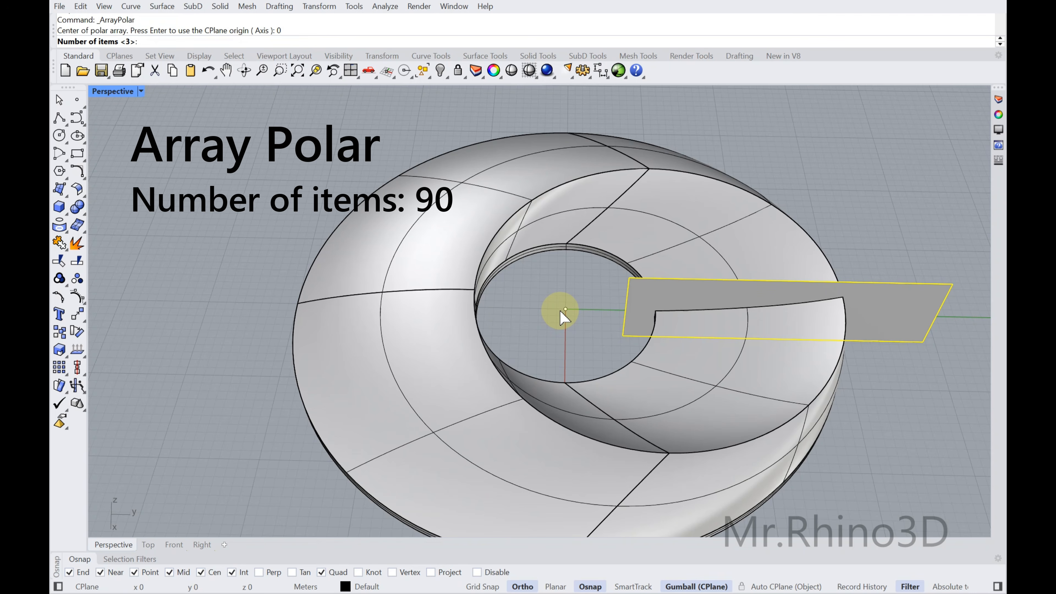
key("Return")
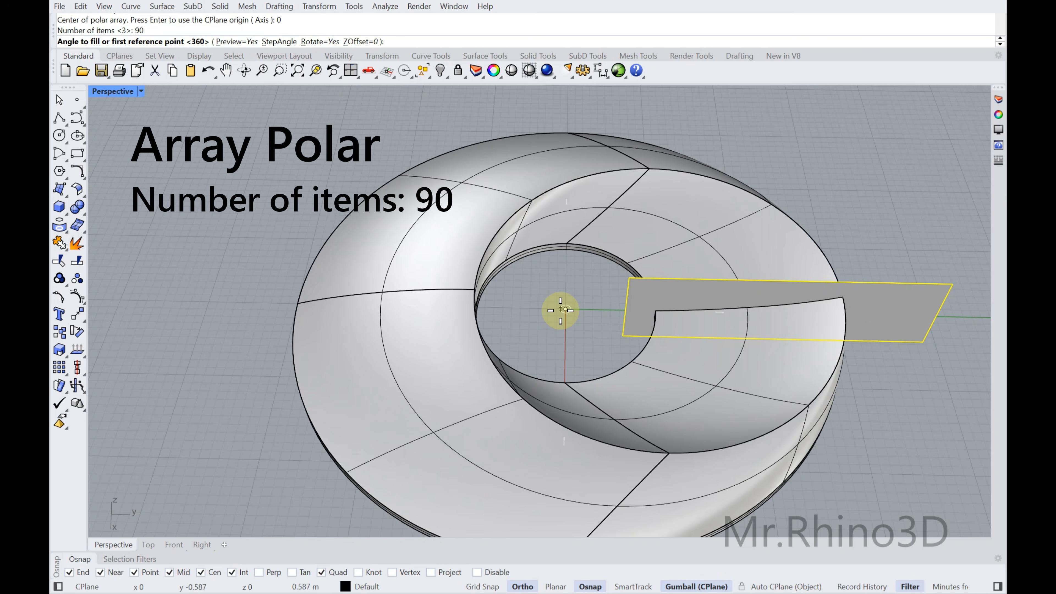
key("Return")
scroll(587, 264, "down", 2)
key("Return")
Select the last created planes together with the original plane and group them
right_click_drag(673, 295, 670, 334)
right_click_drag(640, 295, 785, 215)
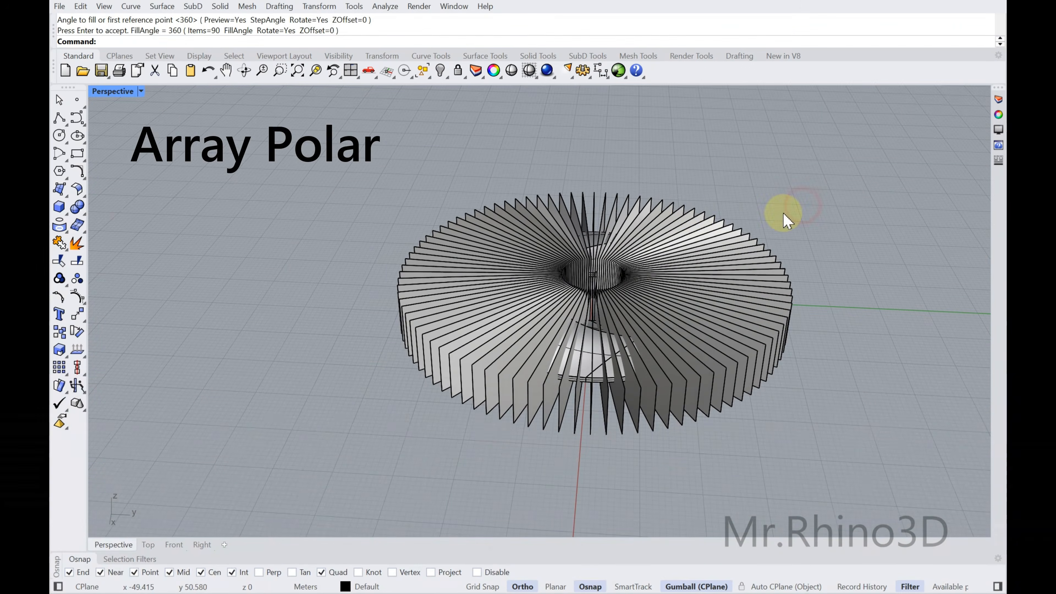
left_click(428, 76)
left_click(515, 97)
right_click_drag(734, 212, 756, 270)
scroll(775, 283, "up", 6)
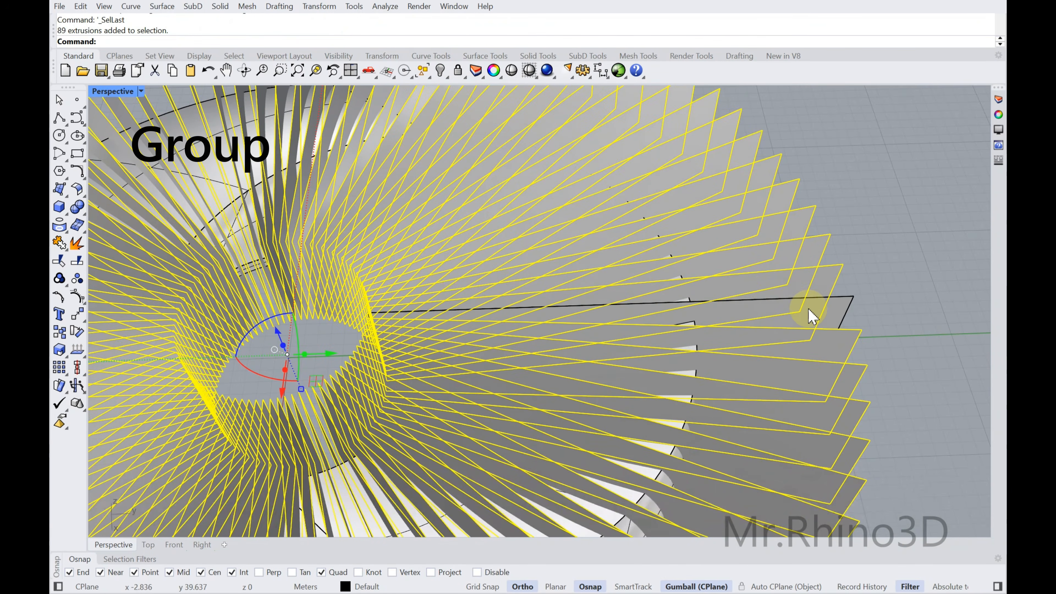
left_click(807, 311, "shift")
scroll(678, 303, "down", 4)
right_click_drag(531, 266, 607, 213, "shift")
left_click(60, 280)
Create the intersection curves between the grouped planes and the ring solid, and group the resulting curves
right_click_drag(449, 330, 592, 335)
scroll(563, 410, "up", 4)
left_click(562, 418, "shift")
mouse_move(548, 335)
right_mouse_down()
mouse_move(551, 321)
mouse_move(549, 331)
right_mouse_up()
left_click(64, 230)
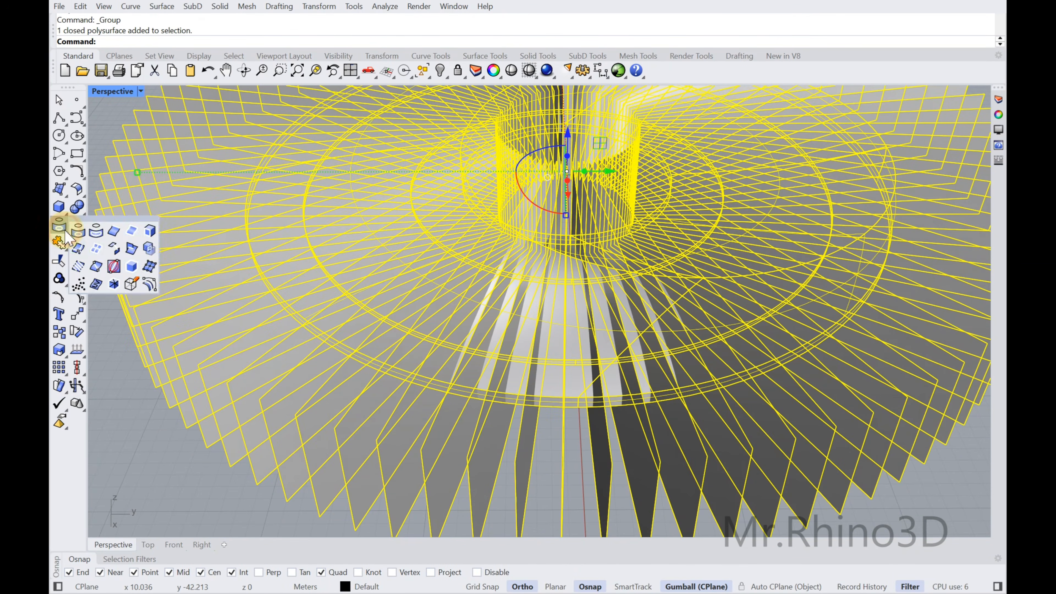
left_click(134, 250)
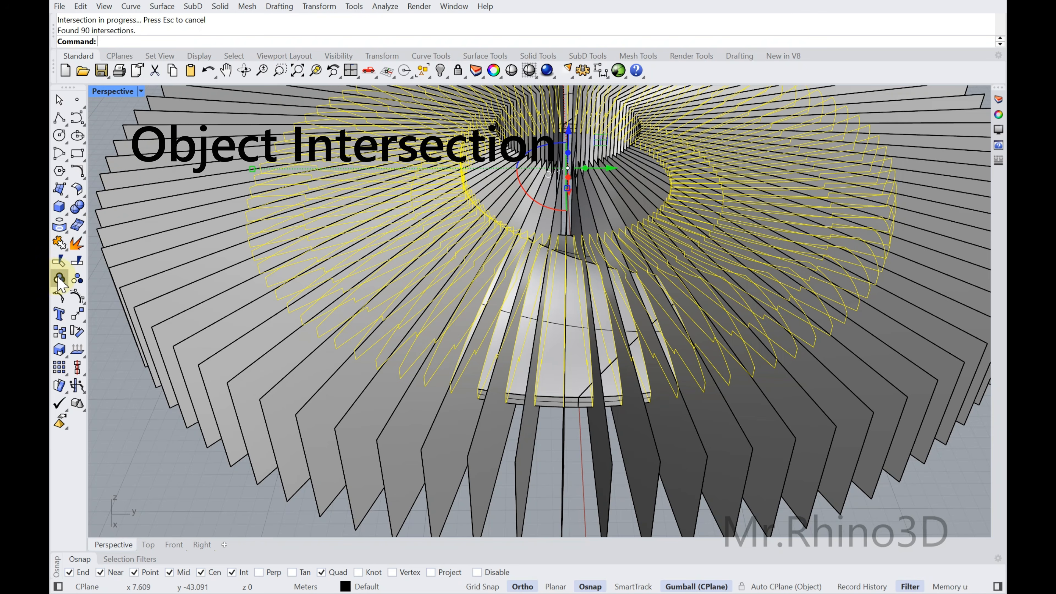
left_click(59, 279)
Hide the group of arrayed vertical planes
scroll(405, 340, "down", 4)
left_click(430, 391)
scroll(432, 392, "down", 2)
right_click_drag(470, 357, 549, 391, "shift")
left_click(439, 77)
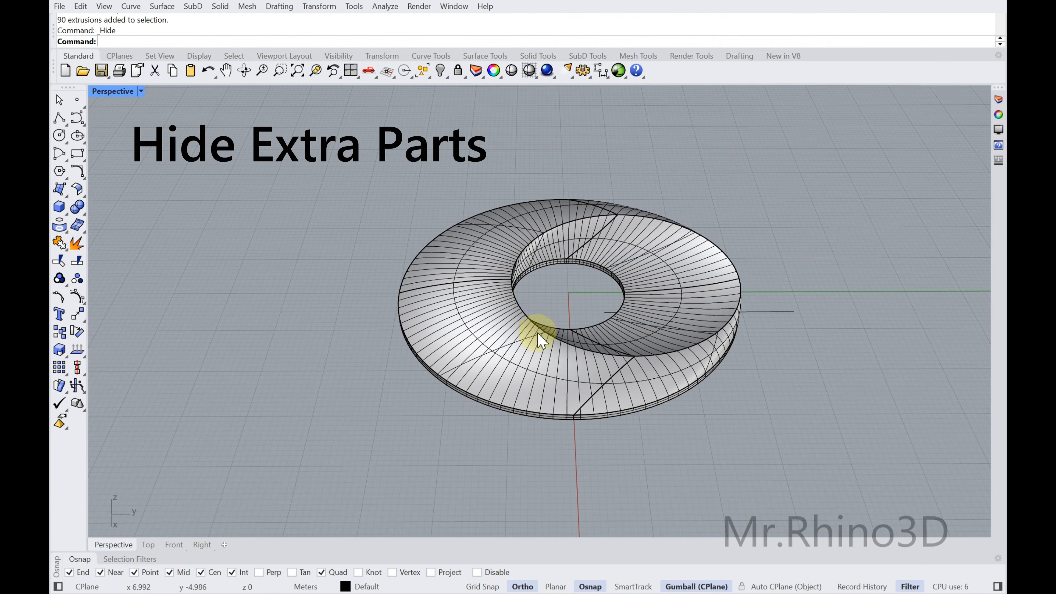
Hide the closed ring solid, leaving only the curves
scroll(539, 357, "up", 2)
left_click(537, 382)
scroll(628, 270, "down", 1)
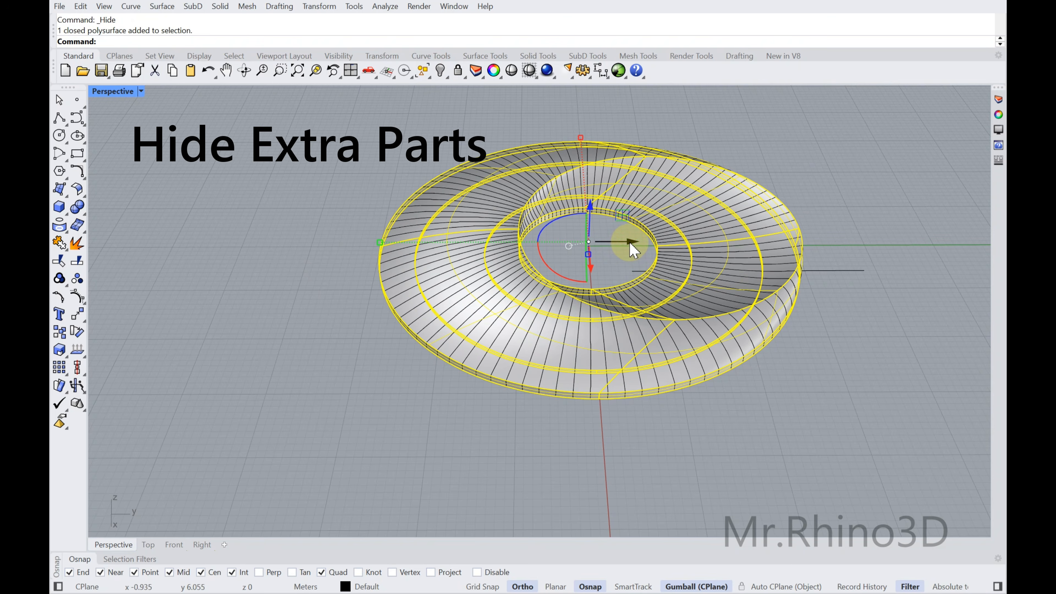
scroll(635, 248, "down", 2)
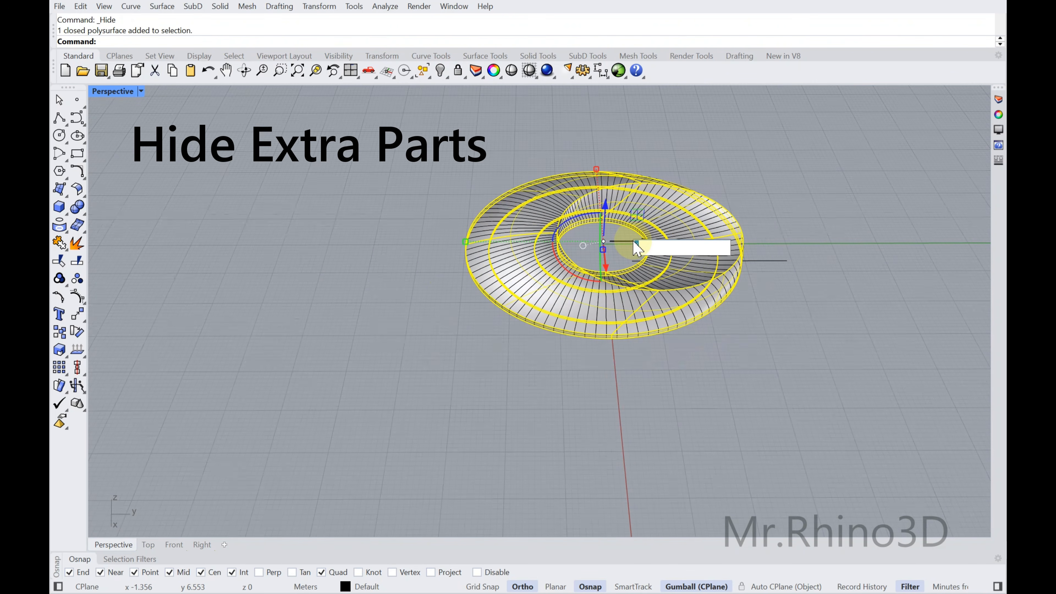
left_click(440, 71)
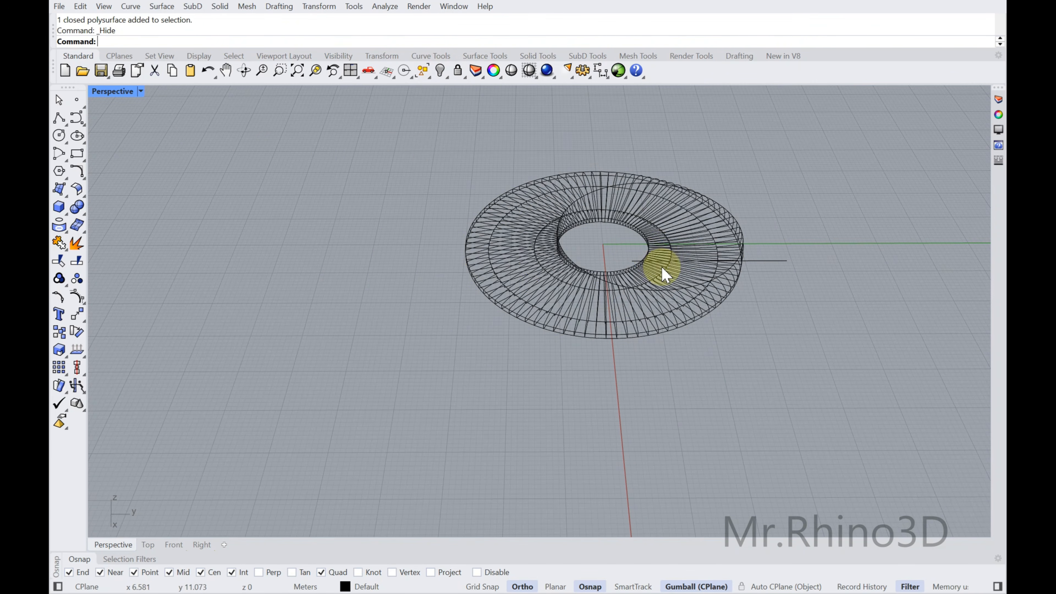
Fill the grouped radial section curves with planar surfaces
scroll(652, 282, "up", 4)
right_click_drag(702, 280, 685, 283)
left_click(596, 302)
right_click_drag(608, 308, 279, 214)
left_click(63, 193)
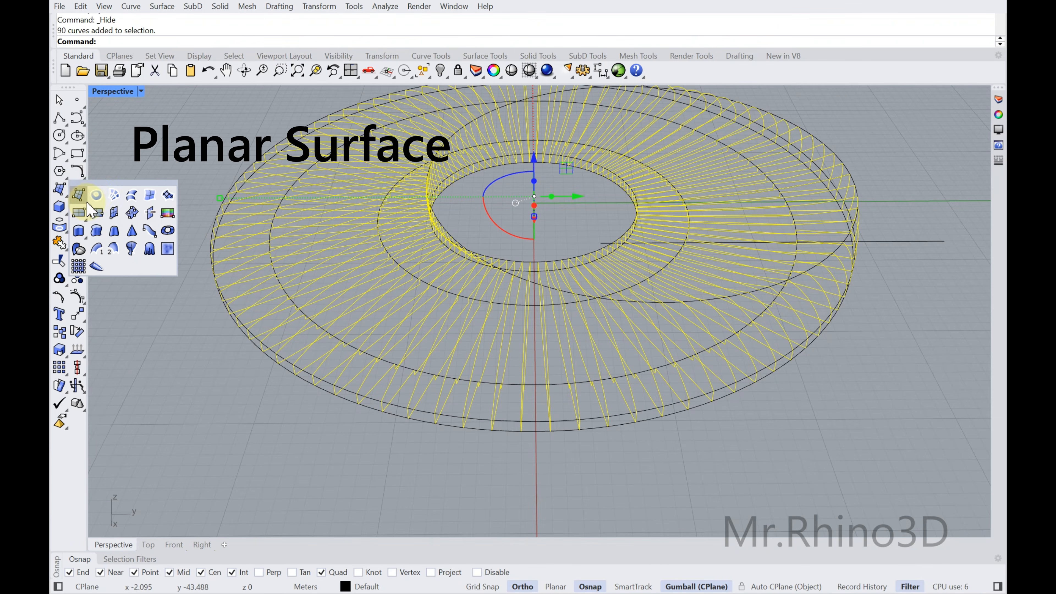
mouse_move(299, 233)
right_mouse_down()
mouse_move(349, 276)
mouse_move(430, 260)
mouse_move(452, 236)
mouse_move(384, 236)
mouse_move(321, 283)
mouse_move(468, 333)
right_mouse_up()
left_click(466, 328)
scroll(449, 317, "down", 4)
left_click(214, 226)
Select the newly created planar section surfaces and offset them 0.2 to both sides as solid ribs with Offset Surface
right_click_drag(382, 215, 384, 276, "shift")
left_click_drag(421, 71, 484, 88)
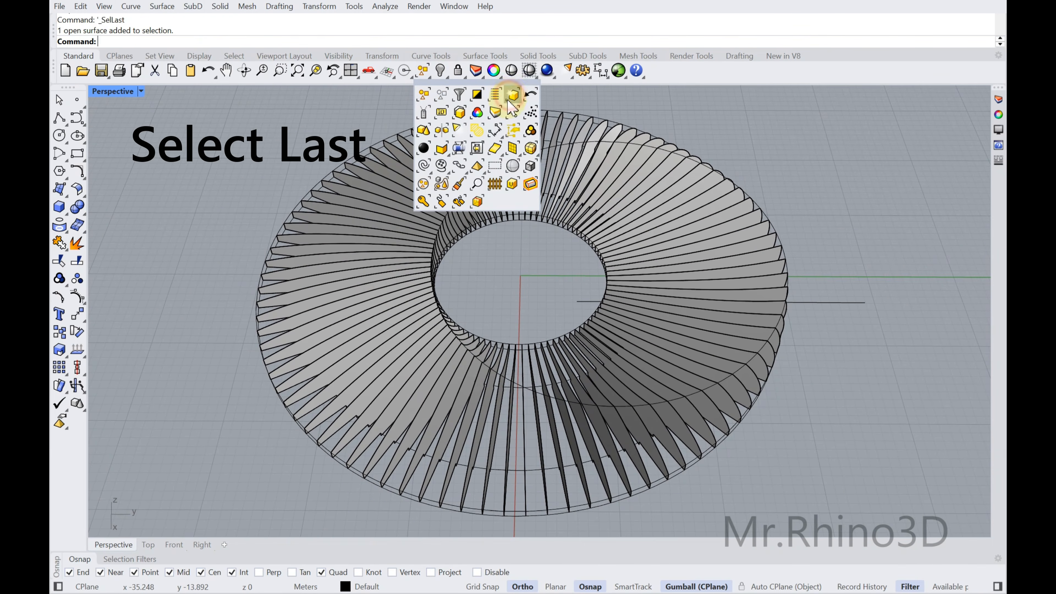
left_click(512, 97)
left_click_drag(77, 188, 203, 196)
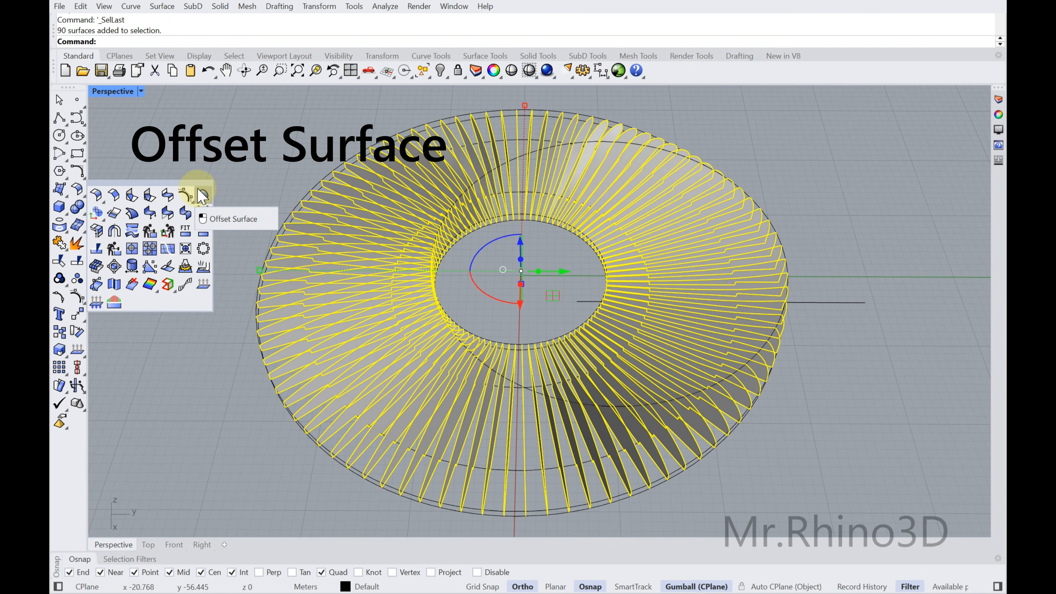
left_click(204, 195)
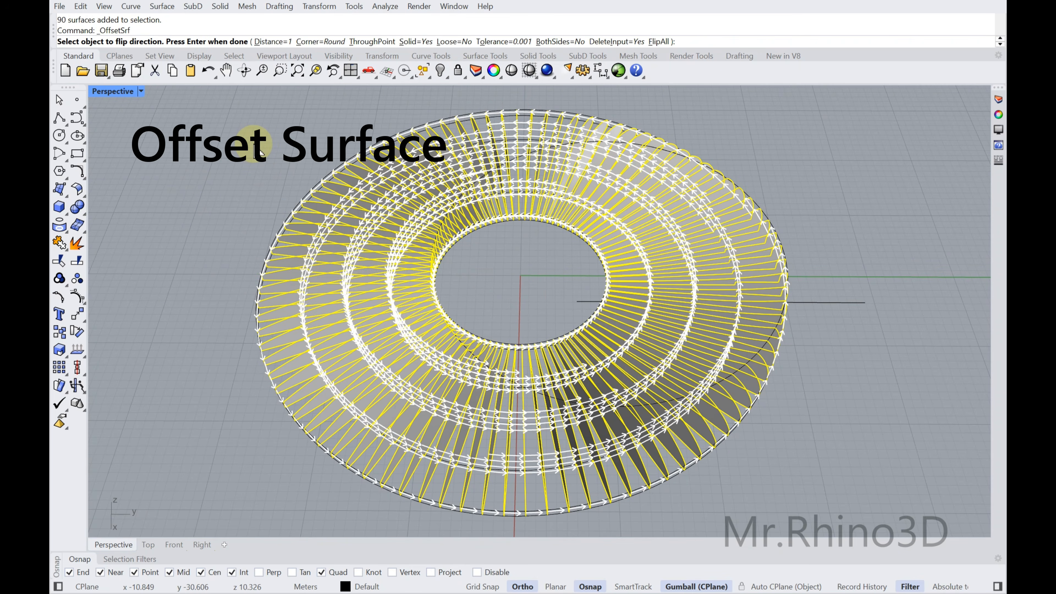
left_click(560, 42)
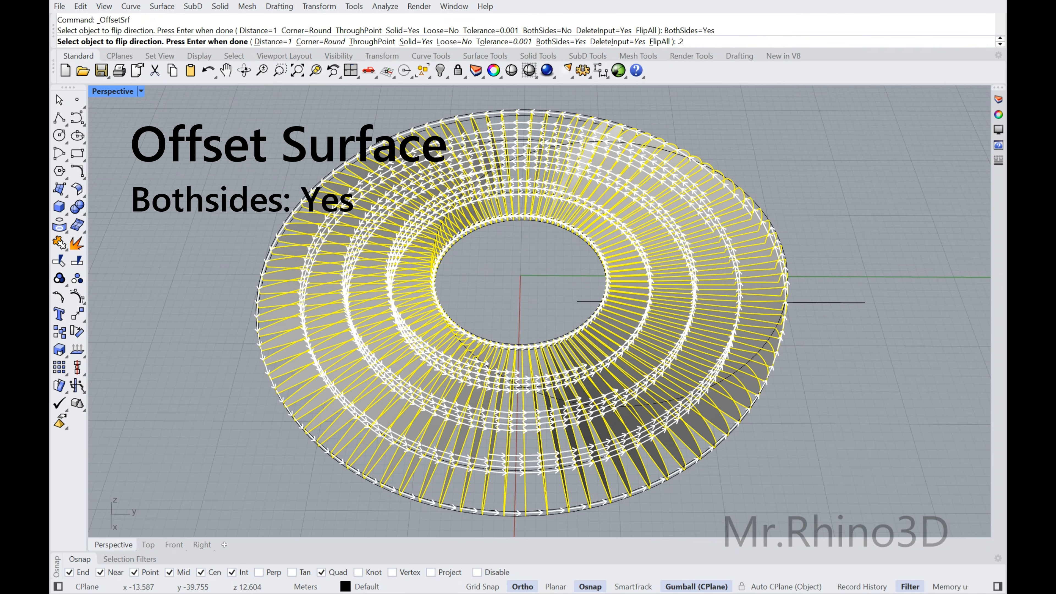
key("Return")
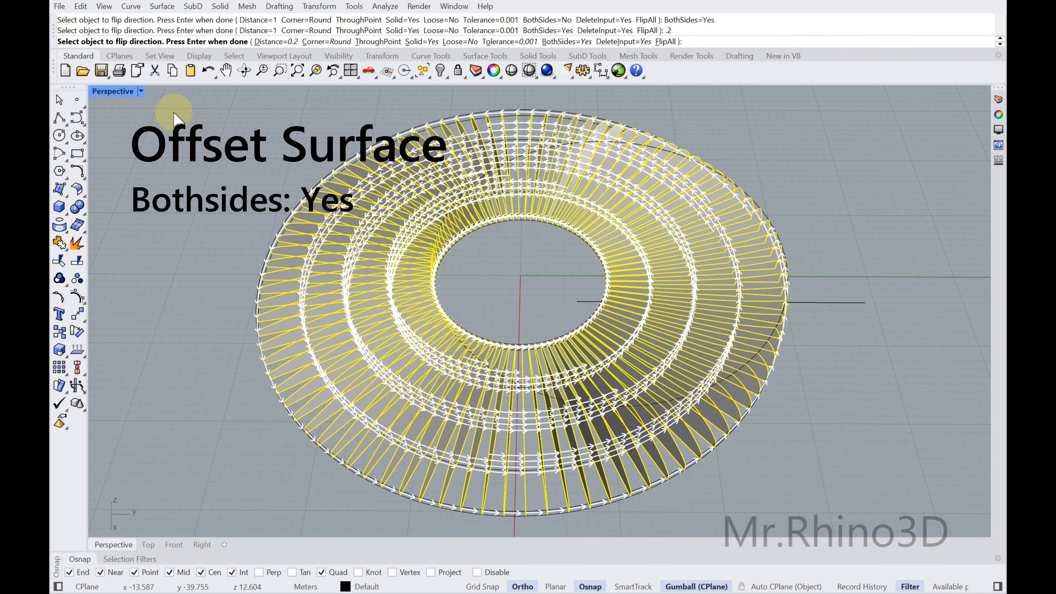
key("Return")
Group the thickened radial ribs into one selectable set
right_click_drag(503, 307, 514, 344)
scroll(514, 344, "up", 8)
left_click(495, 327)
scroll(495, 328, "down", 8)
Extrude the outer base circle downward 0.5 m as a solid to form a base disc under the ribs
right_click_drag(520, 262, 467, 391)
left_click(470, 387)
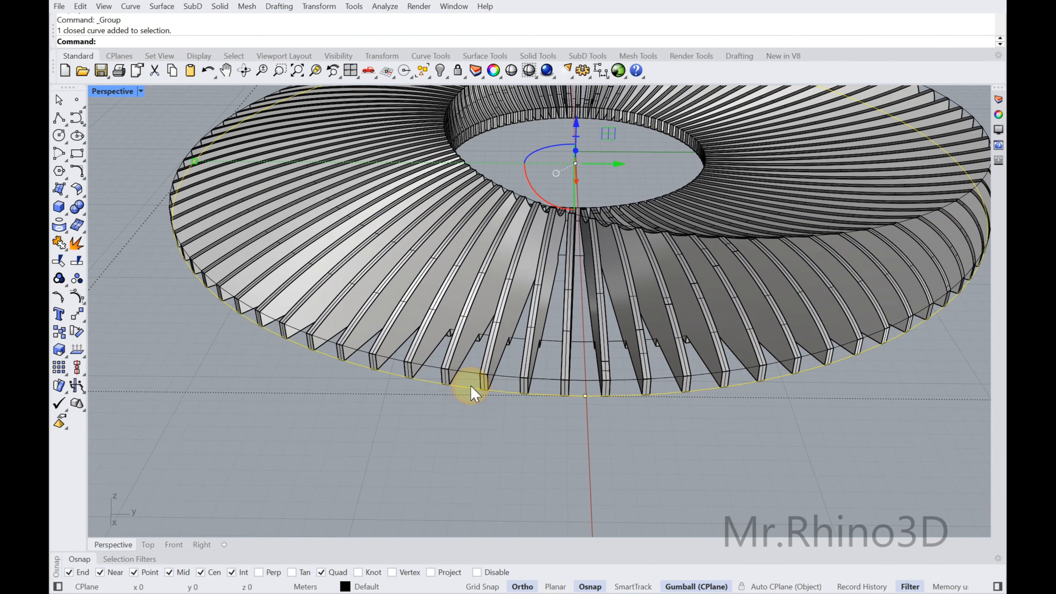
left_click(221, 6)
left_click(371, 246)
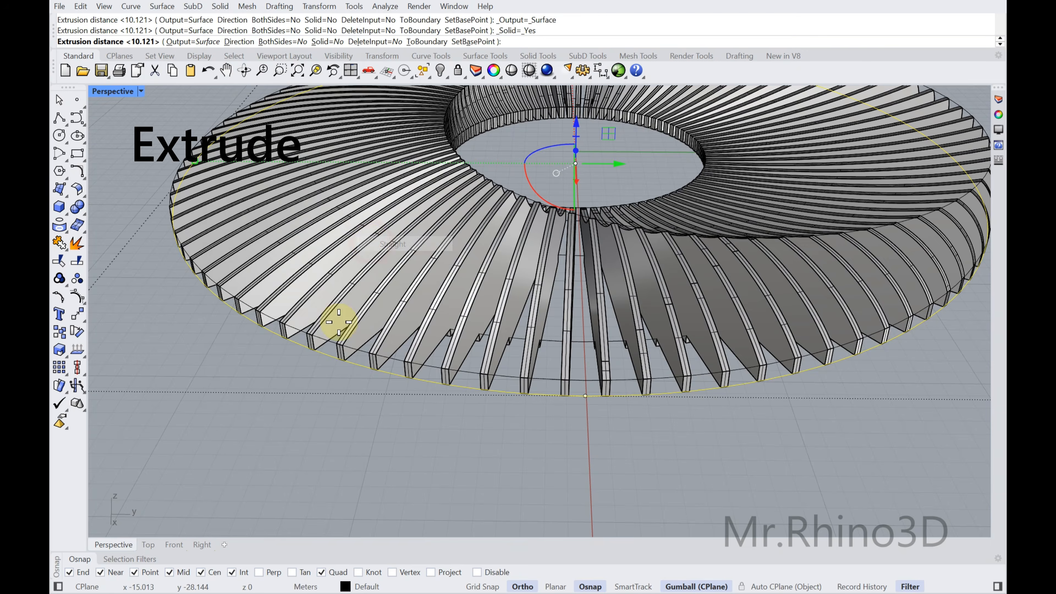
type(".5")
key("Return")
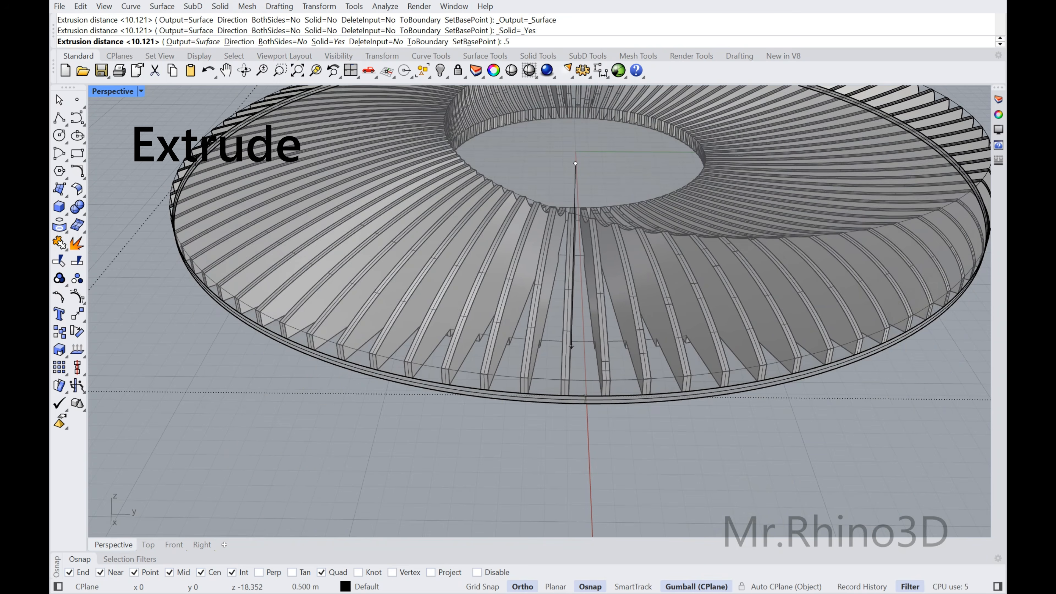
Paste the clock hands and their hub into the model and move them onto the centre of the base disc
right_click_drag(365, 286, 358, 310)
scroll(390, 270, "down", 4)
right_click_drag(464, 215, 474, 284, "shift")
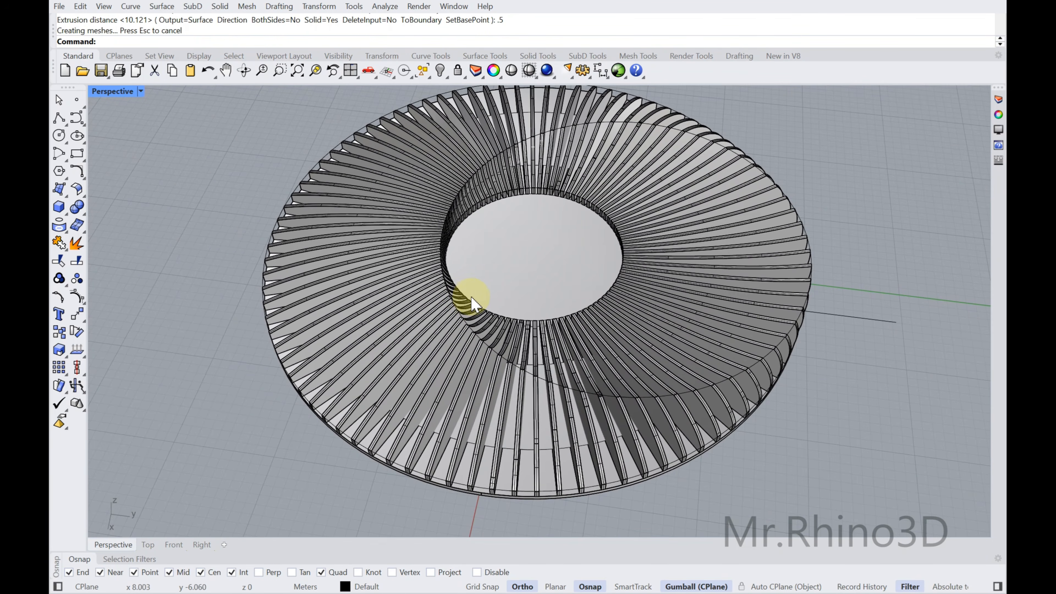
key("ctrl+v")
right_click_drag(542, 238, 548, 308)
scroll(553, 205, "up", 4)
right_click_drag(558, 212, 577, 226)
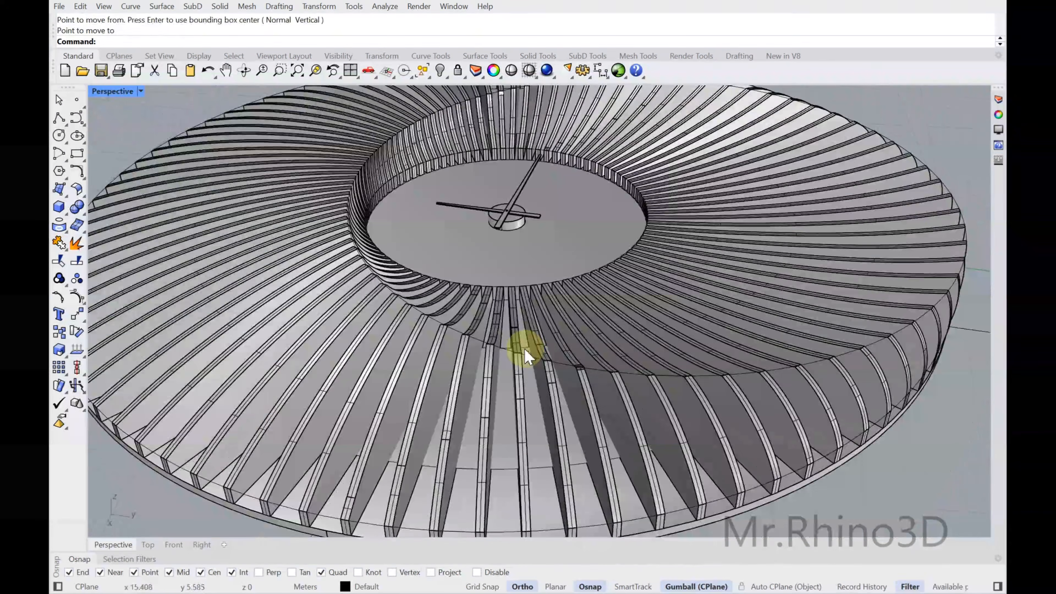
Select the grouped ribs and copy them to the clipboard
right_click_drag(524, 356, 557, 205)
left_click(586, 148)
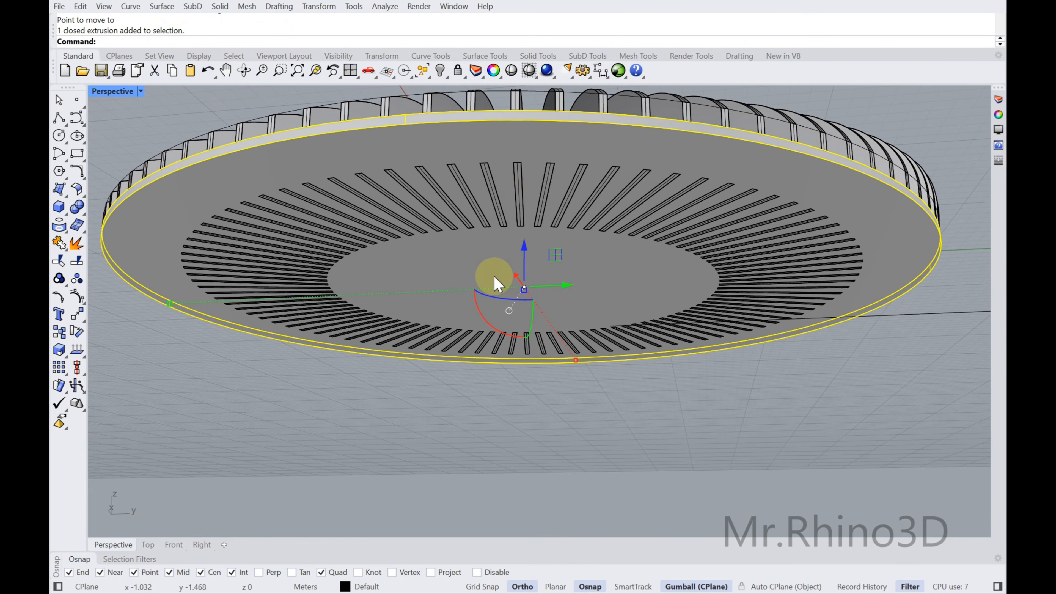
right_click_drag(512, 168, 543, 222)
left_click(550, 192)
left_click(559, 381)
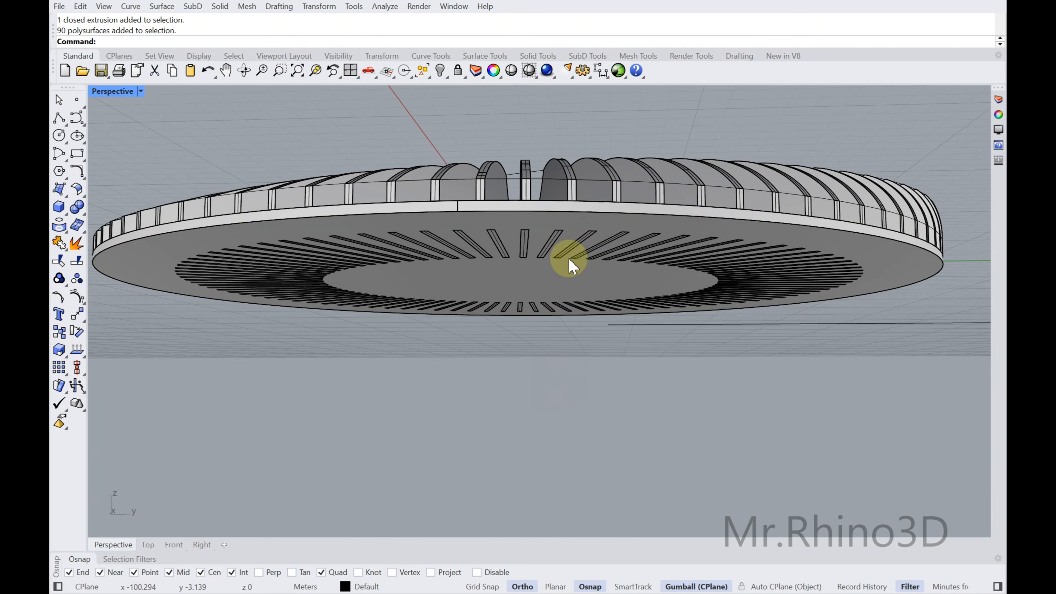
left_click(557, 196)
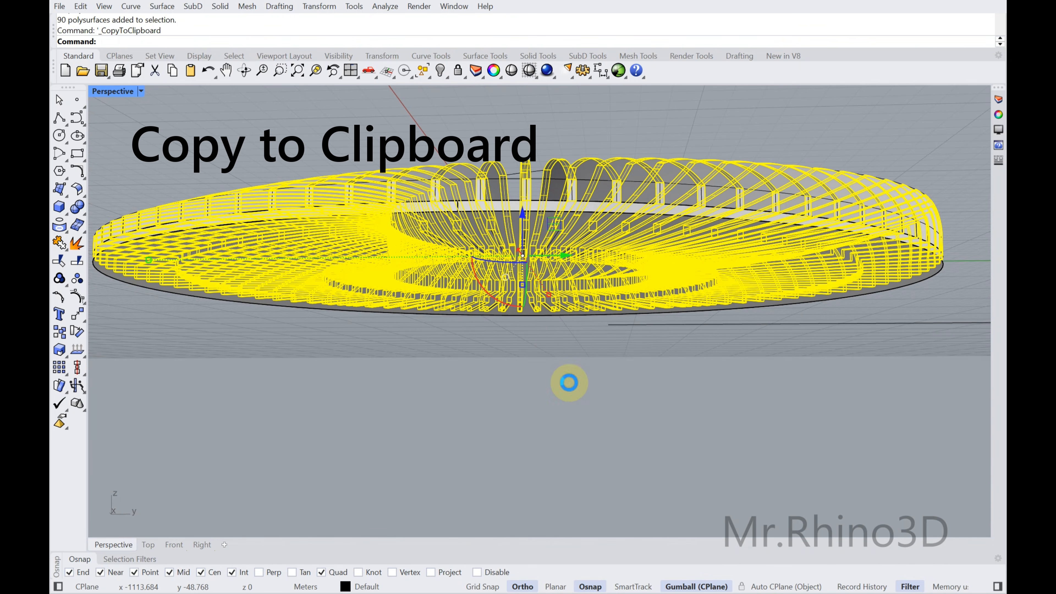
left_click(396, 128)
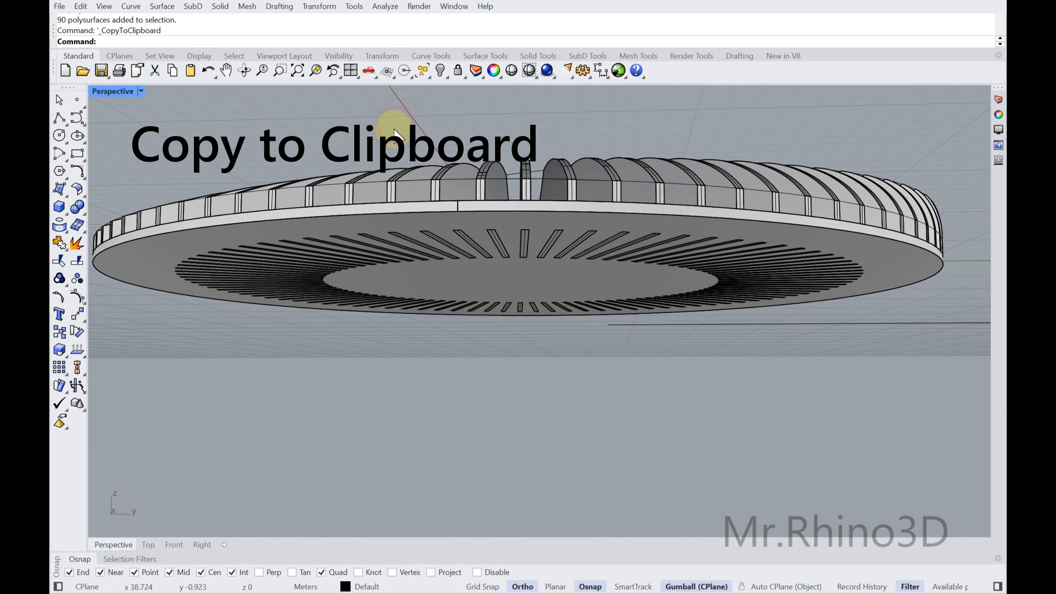
Subtract the grouped ribs from the base disc with Boolean Difference to cut the rib slots
left_click(405, 222)
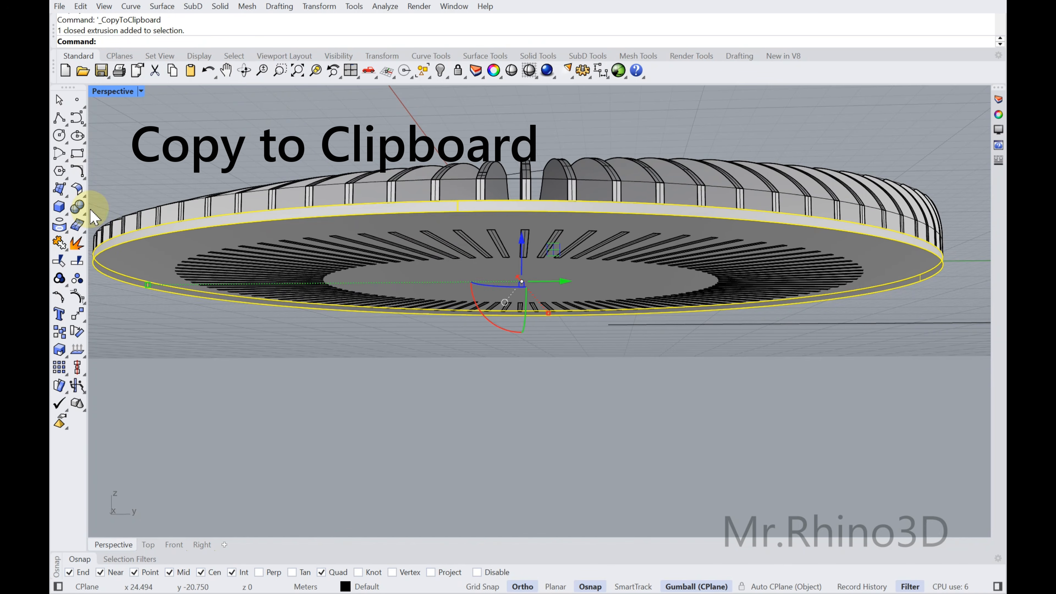
key("Escape")
left_click(77, 207)
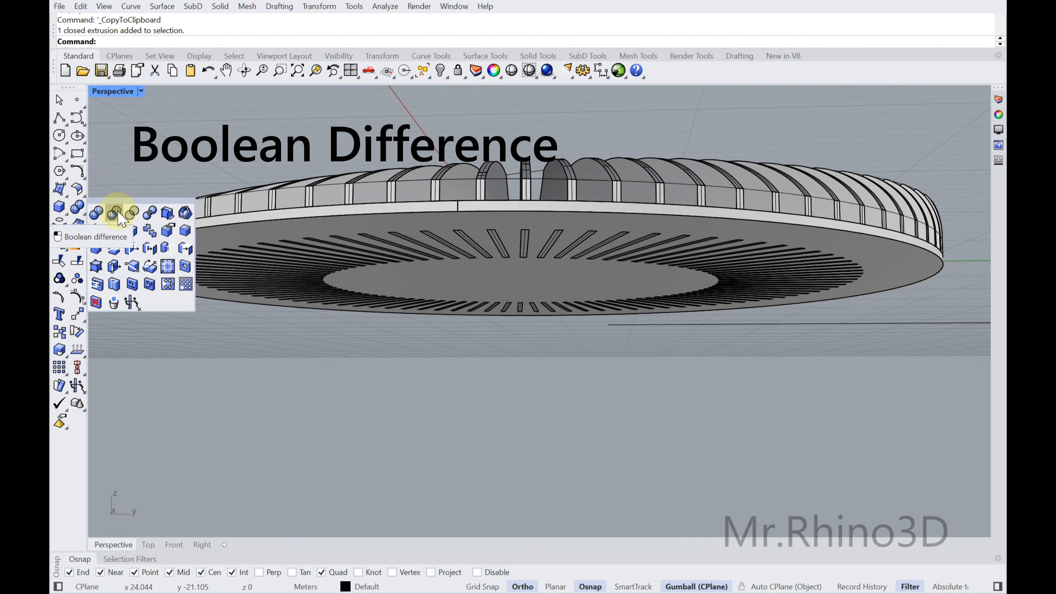
left_click(118, 216)
left_click(397, 275)
key("Return")
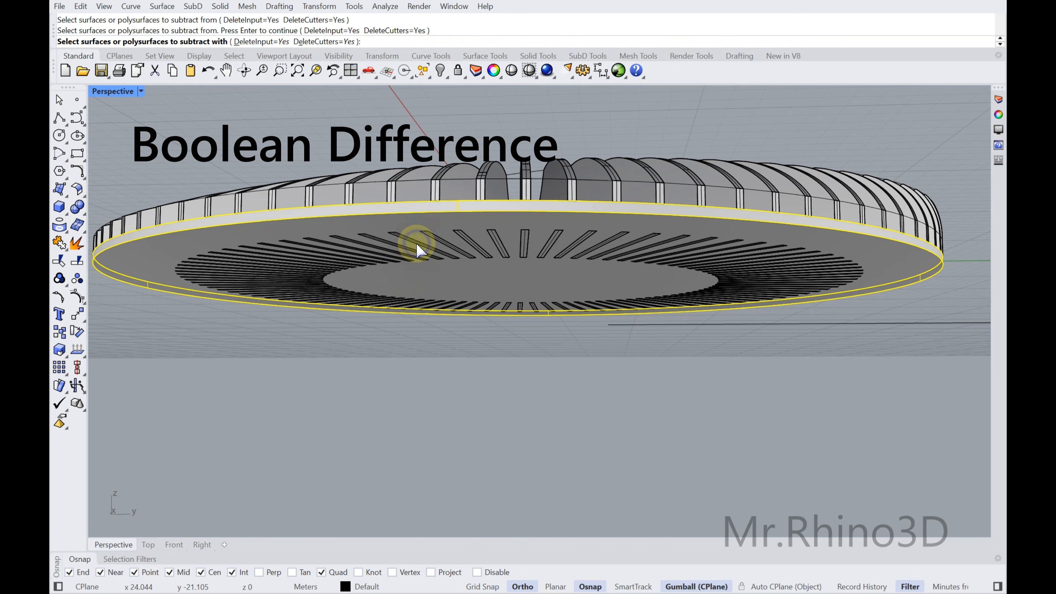
left_click(449, 191)
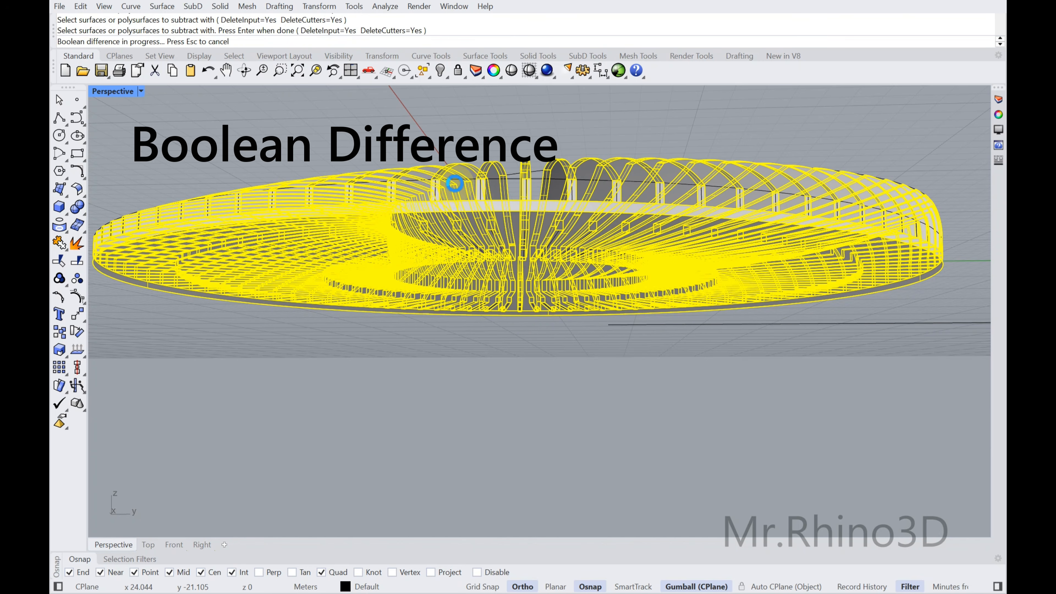
Paste the copied ribs back in place over the slotted base disc
right_click_drag(471, 193, 495, 271)
scroll(449, 401, "up", 6)
scroll(449, 401, "down", 7)
key("ctrl+v")
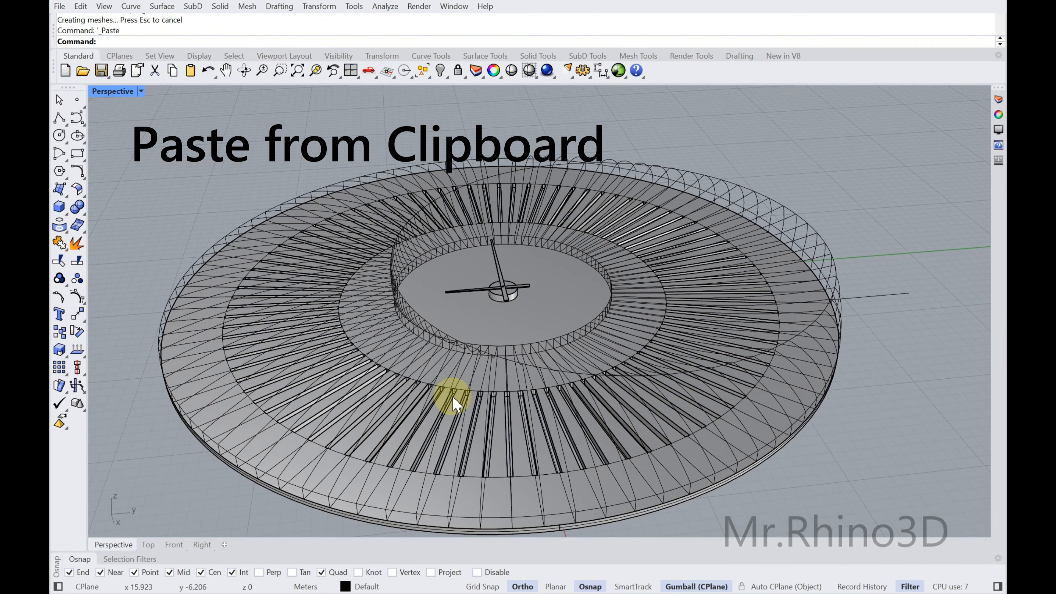
key("Escape")
Examine how the pasted ribs sit in the slotted base disc and check the finished clock from several angles
mouse_move(492, 376)
right_mouse_down()
mouse_move(490, 335)
mouse_move(521, 306)
mouse_move(471, 308)
mouse_move(495, 359)
right_mouse_up()
scroll(489, 335, "up", 6)
left_click(380, 307)
key("Escape")
scroll(448, 331, "down", 5)
left_click(496, 360)
scroll(498, 365, "up", 2)
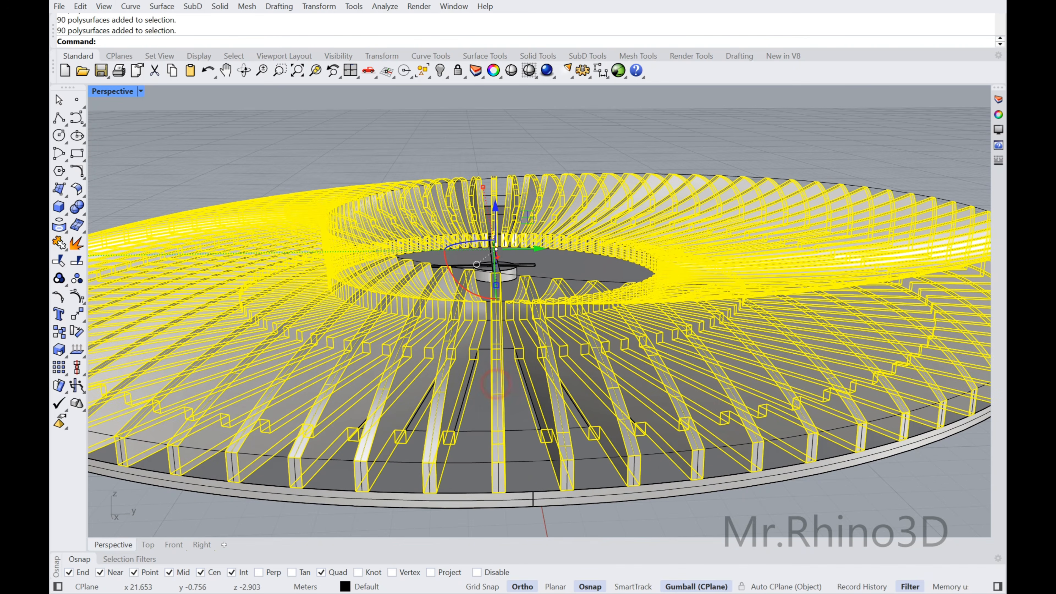
key("Escape")
left_click(498, 428)
left_click(507, 435)
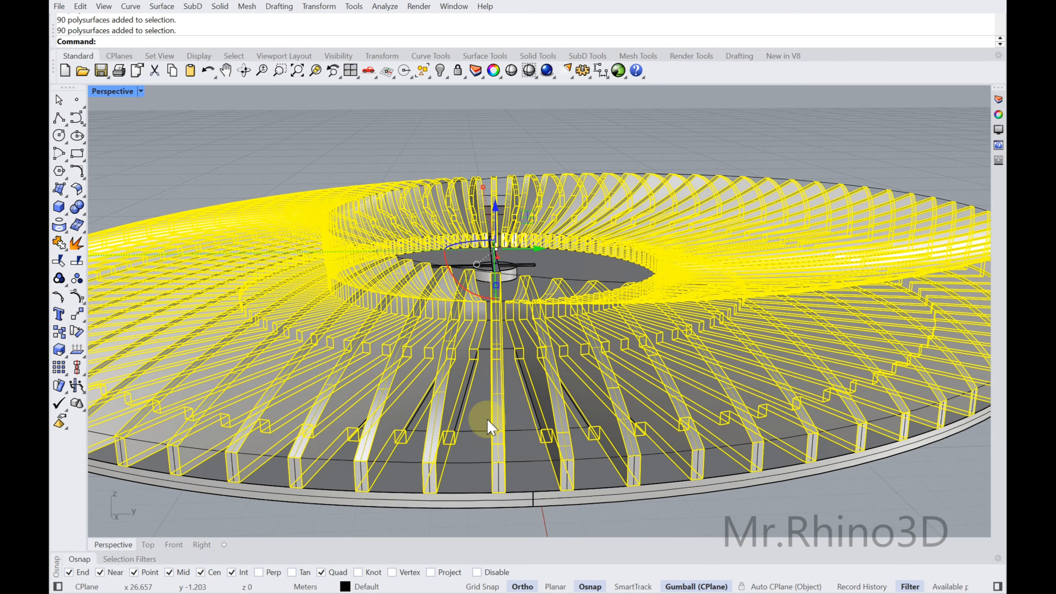
key("Escape")
scroll(499, 325, "down", 4)
right_click_drag(469, 254, 514, 322)
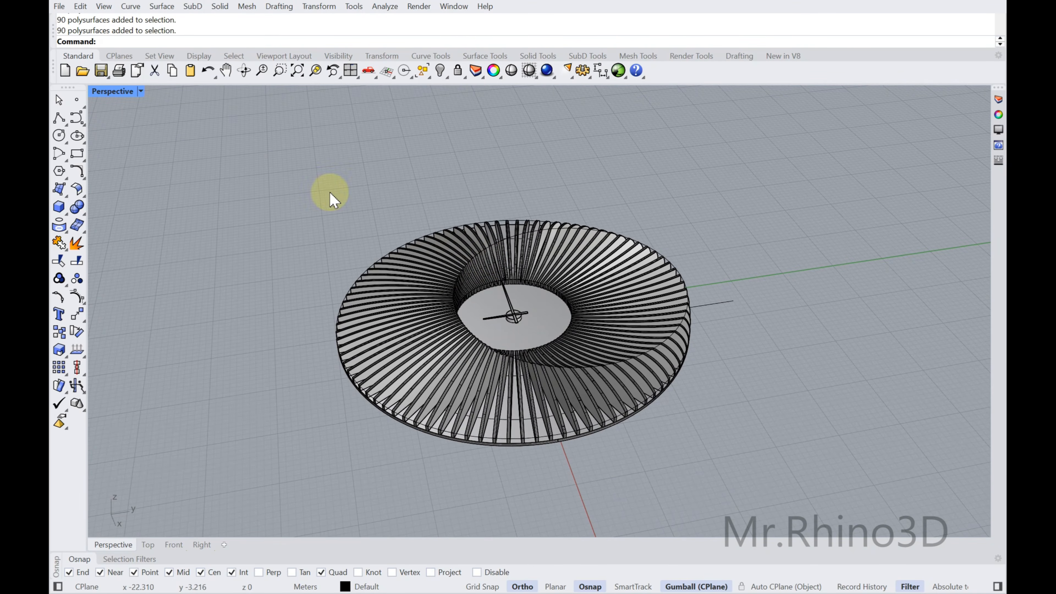
right_click_drag(305, 228, 343, 308)
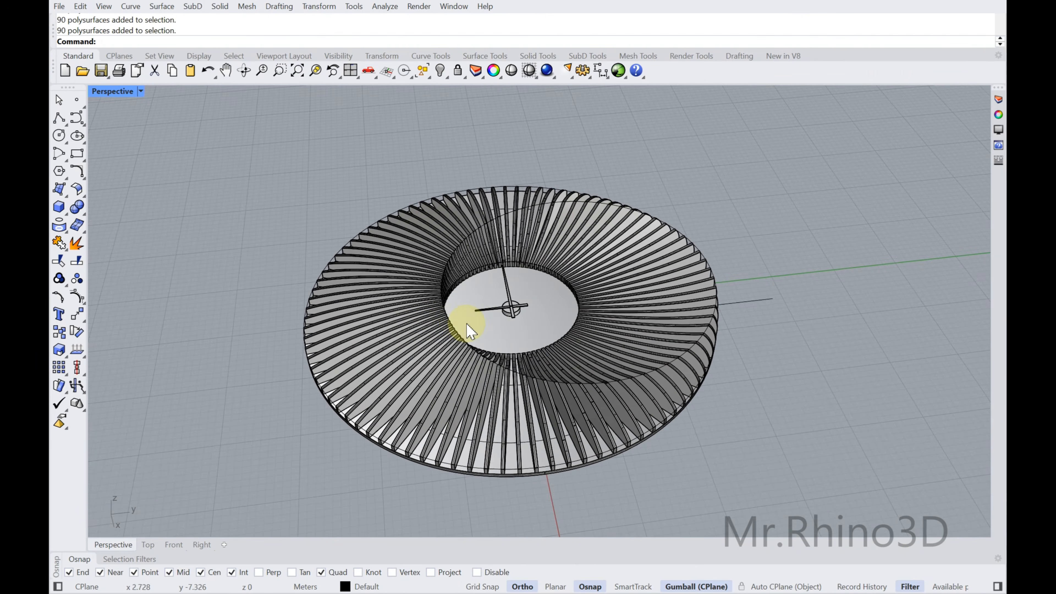
mouse_move(535, 324)
right_mouse_down()
mouse_move(587, 307)
mouse_move(547, 299)
mouse_move(604, 289)
mouse_move(773, 323)
mouse_move(630, 342)
mouse_move(518, 337)
right_mouse_up()
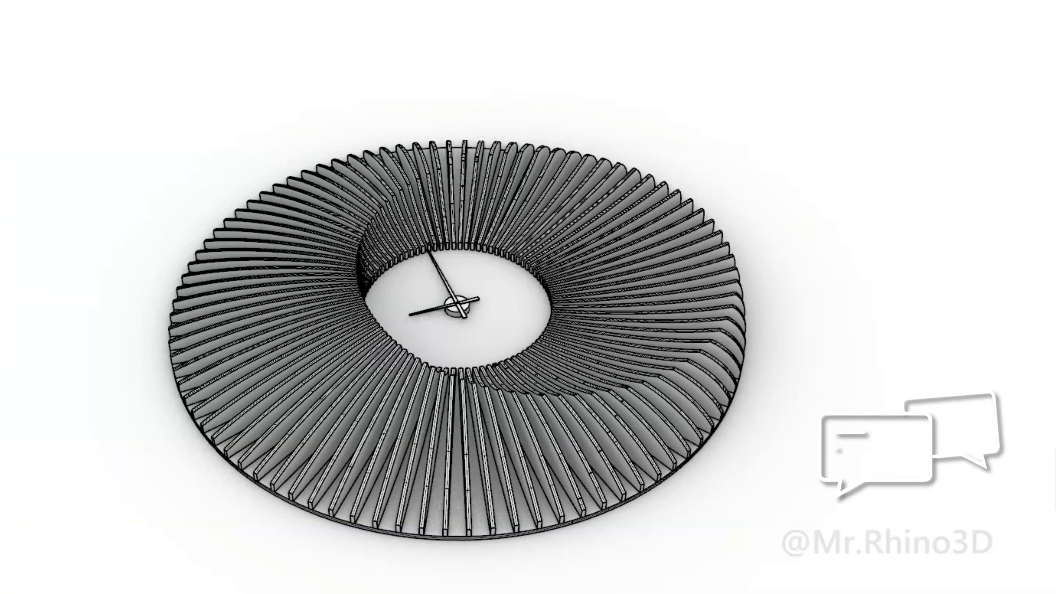